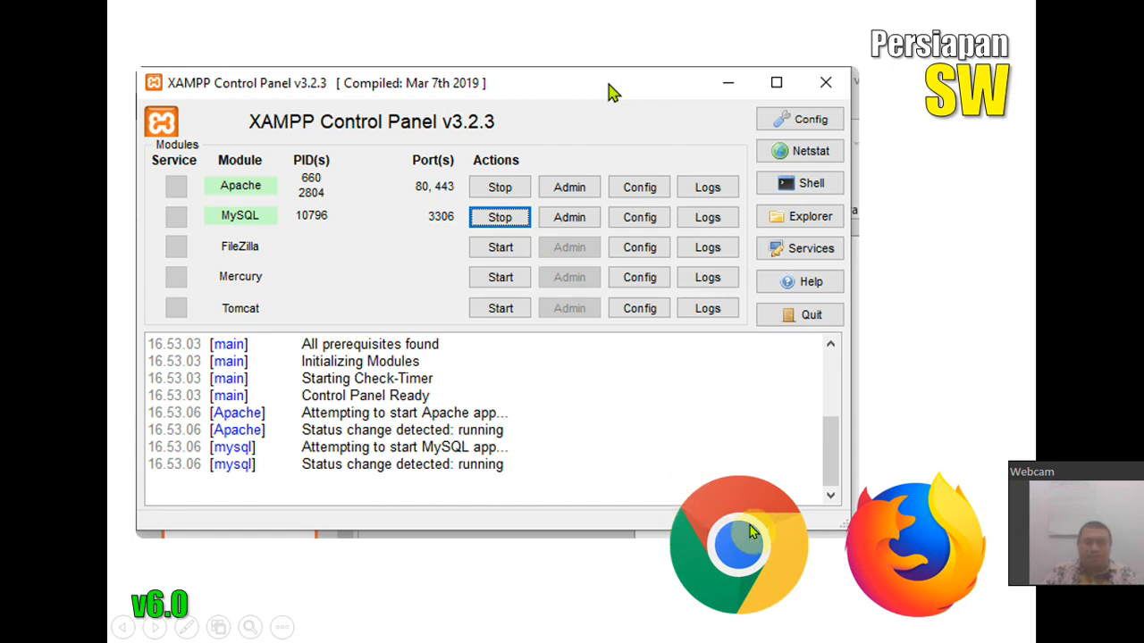
- Launch the XAMPP Control Panel and start the Apache and MySQL servers
{"action": "key", "text": "super"}
{"action": "left_click", "coordinate": [306, 609]}
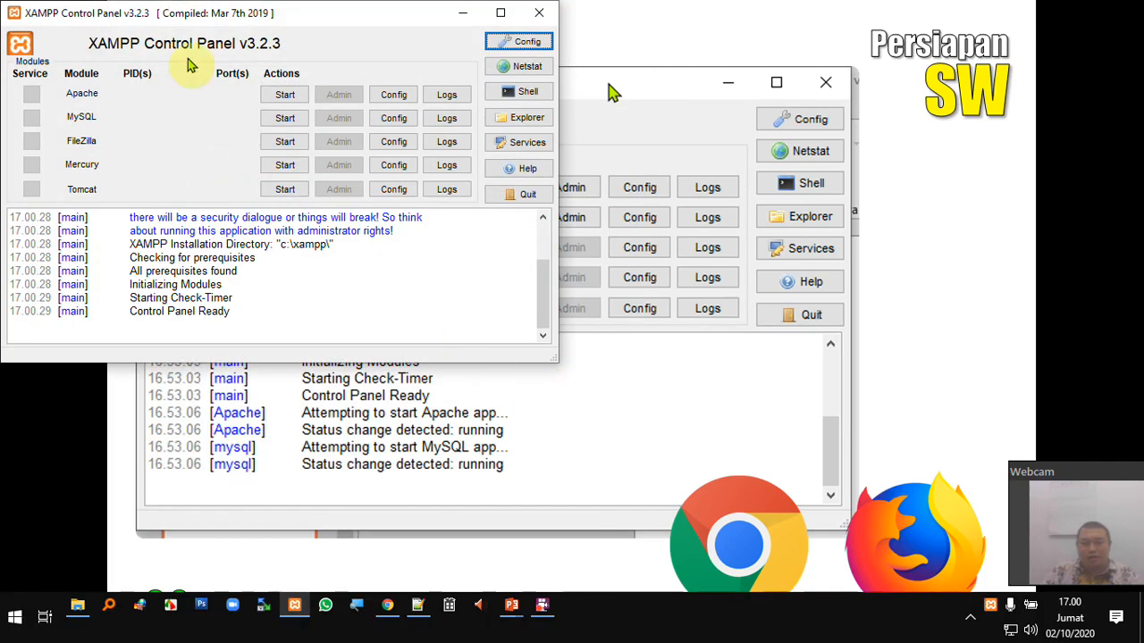
{"action": "left_click_drag", "start_coordinate": [225, 18], "coordinate": [404, 183]}
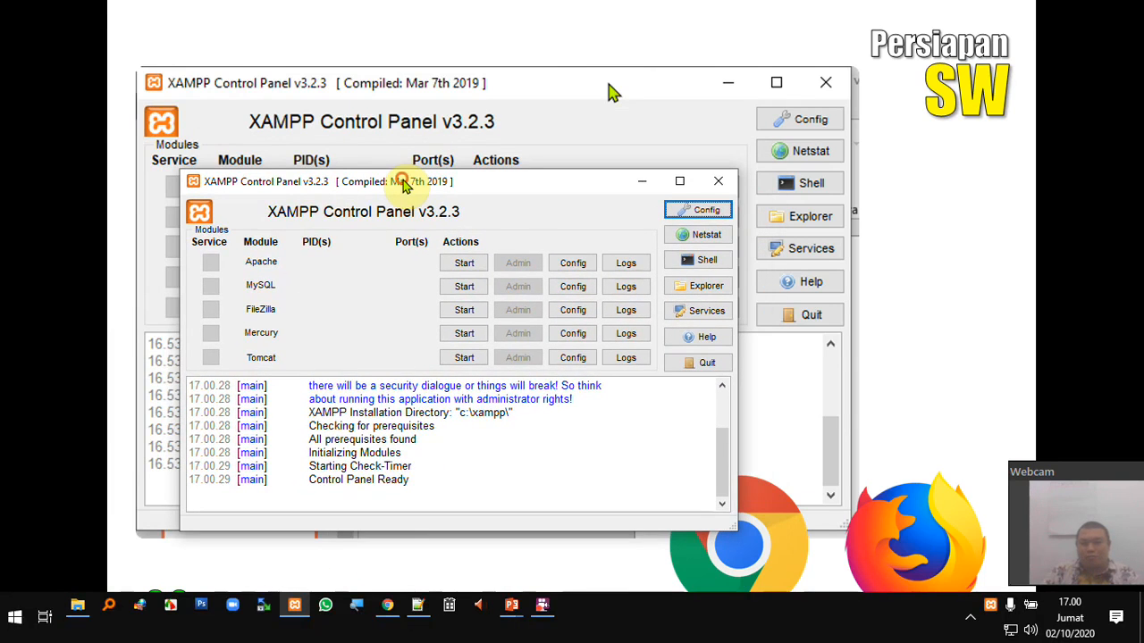
{"action": "left_click", "coordinate": [463, 265]}
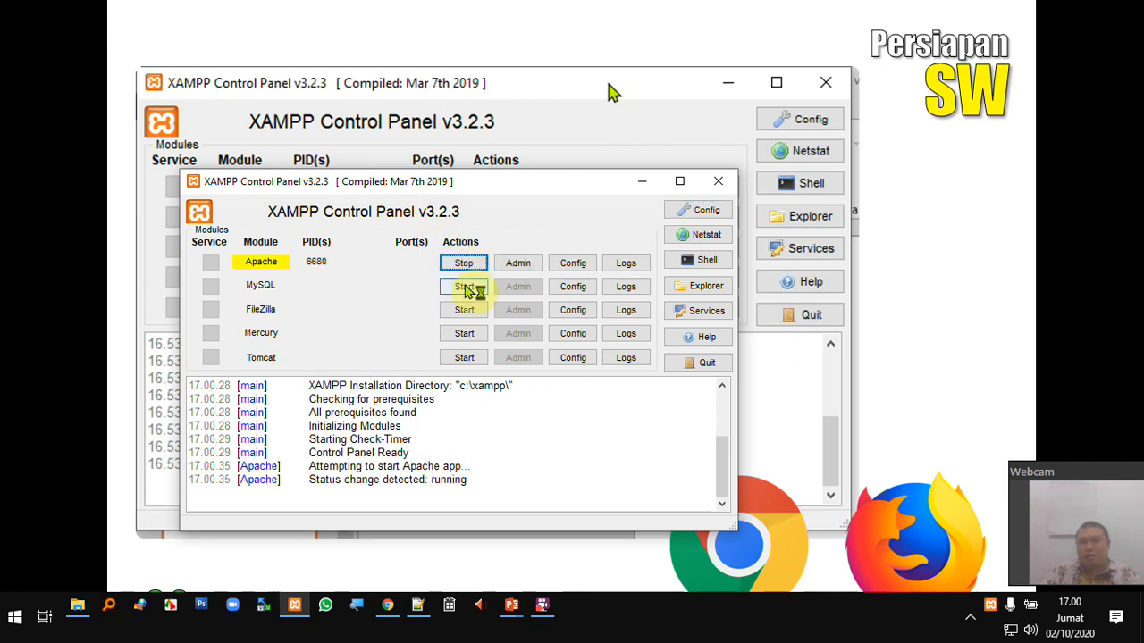
{"action": "left_click", "coordinate": [464, 287]}
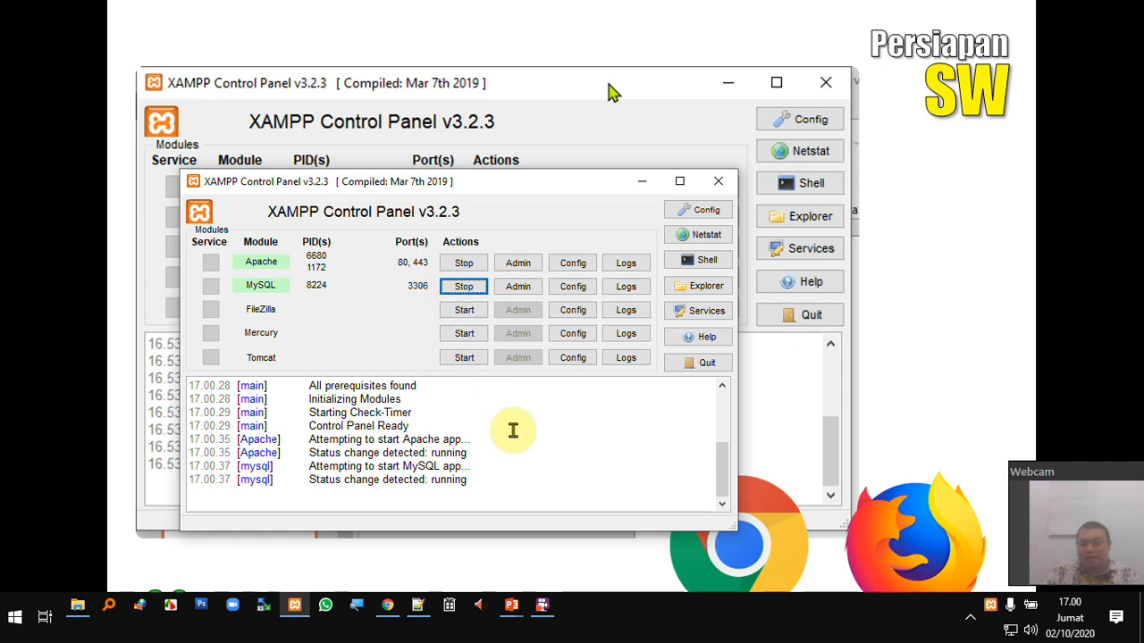
- Check the c:\xampp installation directory in the XAMPP log, then open File Explorer
{"action": "scroll", "coordinate": [513, 431], "scroll_direction": "up", "scroll_amount": 1}
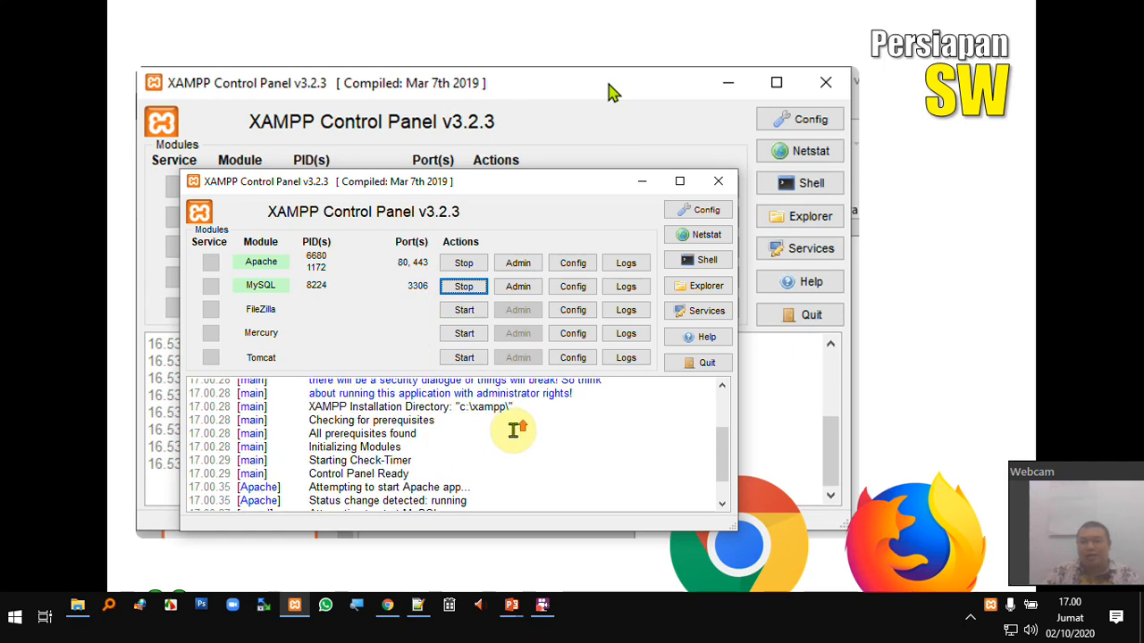
{"action": "left_click_drag", "start_coordinate": [313, 407], "coordinate": [514, 409]}
{"action": "left_click", "coordinate": [466, 413]}
{"action": "left_click", "coordinate": [78, 606]}
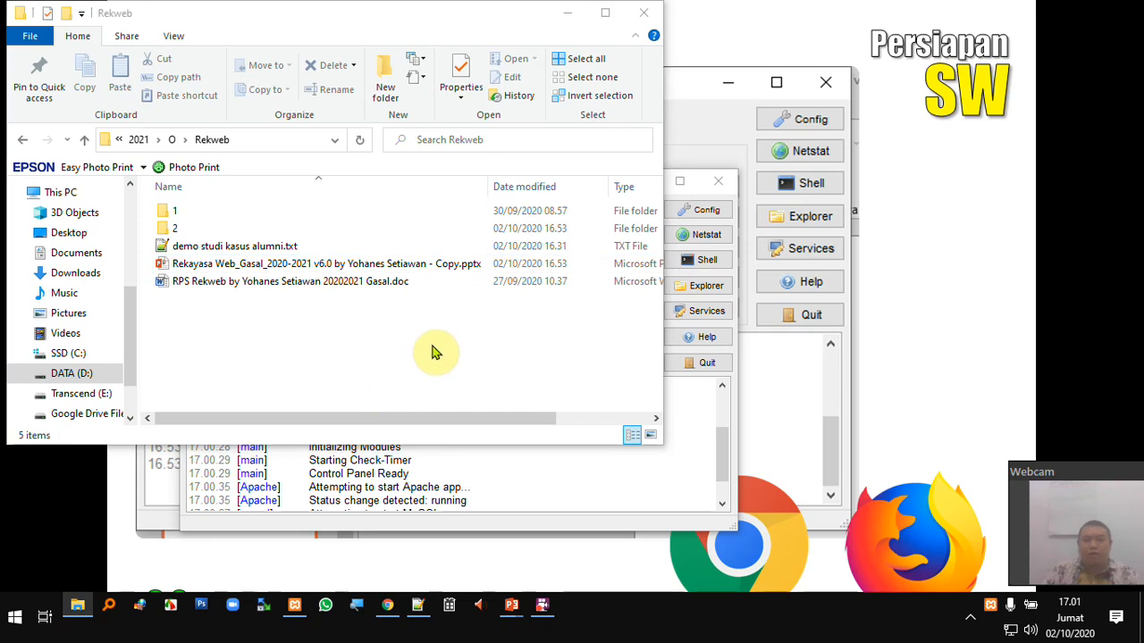
- Open a second Explorer window and browse SSD (C:) into the xampp folder
{"action": "key", "text": "super+e"}
{"action": "scroll", "coordinate": [116, 359], "scroll_direction": "down", "scroll_amount": 4}
{"action": "left_click", "coordinate": [94, 376]}
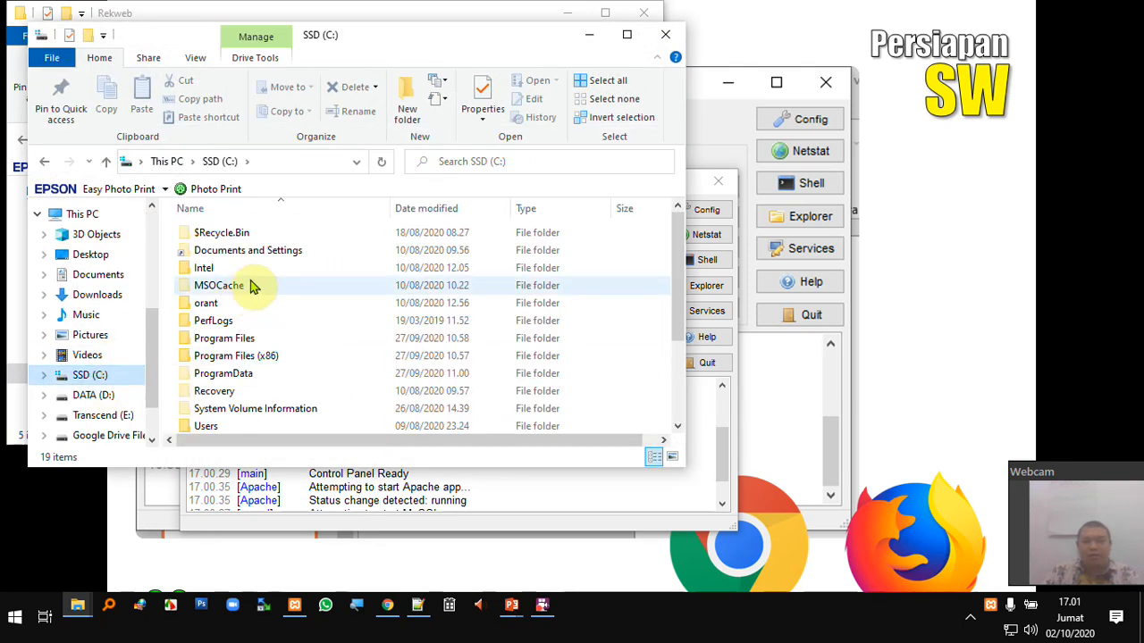
{"action": "scroll", "coordinate": [223, 407], "scroll_direction": "down", "scroll_amount": 3}
{"action": "double_click", "coordinate": [220, 395]}
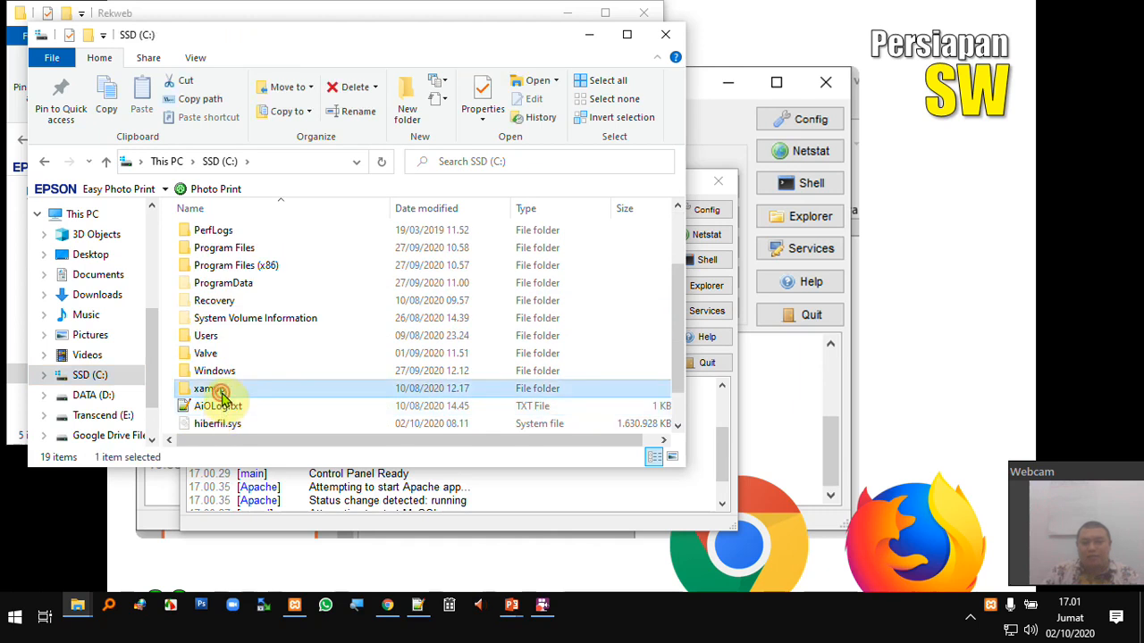
- Move the xampp window right, open htdocs to list its 8 items, and return to Chrome
{"action": "left_click_drag", "start_coordinate": [357, 45], "coordinate": [686, 87]}
{"action": "double_click", "coordinate": [562, 371]}
{"action": "left_click", "coordinate": [588, 455]}
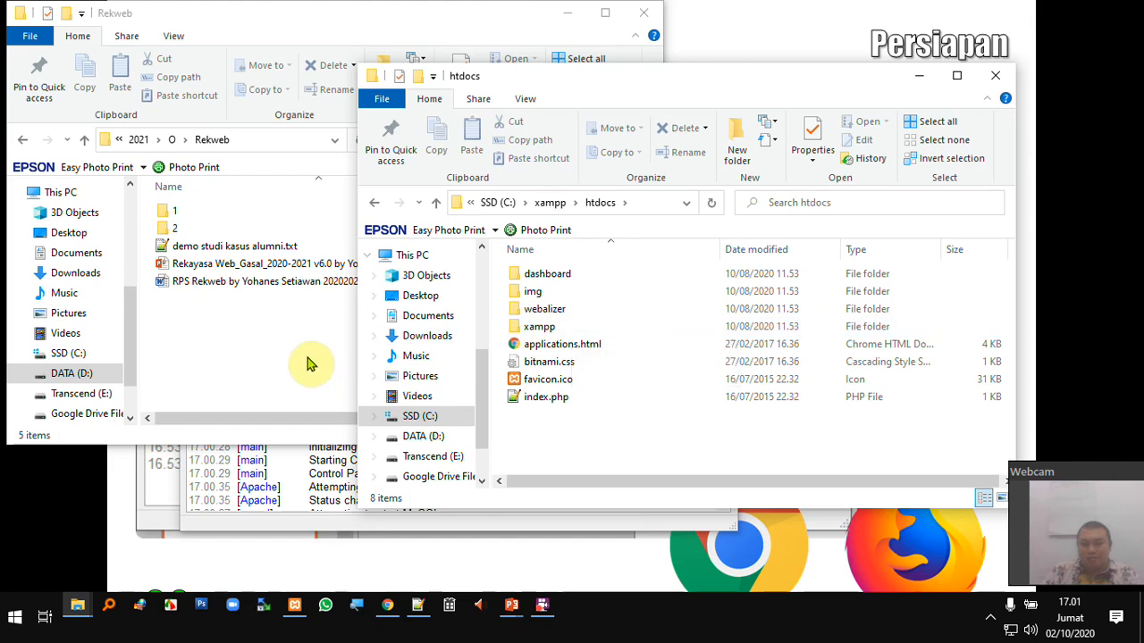
{"action": "left_click", "coordinate": [390, 607]}
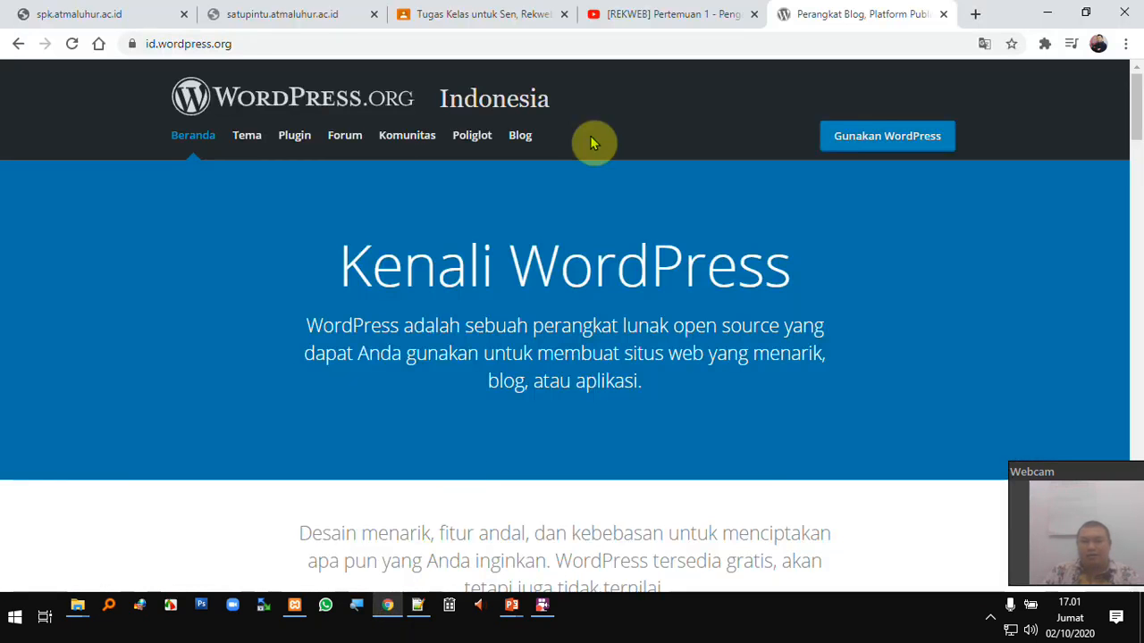
- Look at the Pengantar Matakuliah Rekayasa Web material on the Google Classroom class work page
{"action": "left_click", "coordinate": [666, 24]}
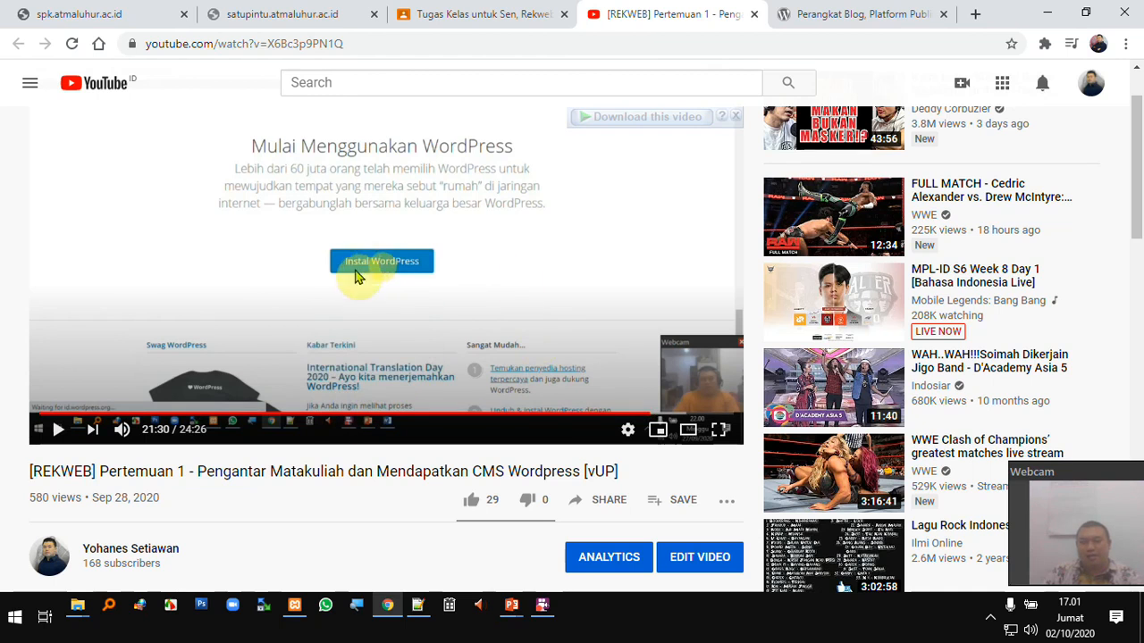
{"action": "left_click", "coordinate": [474, 18]}
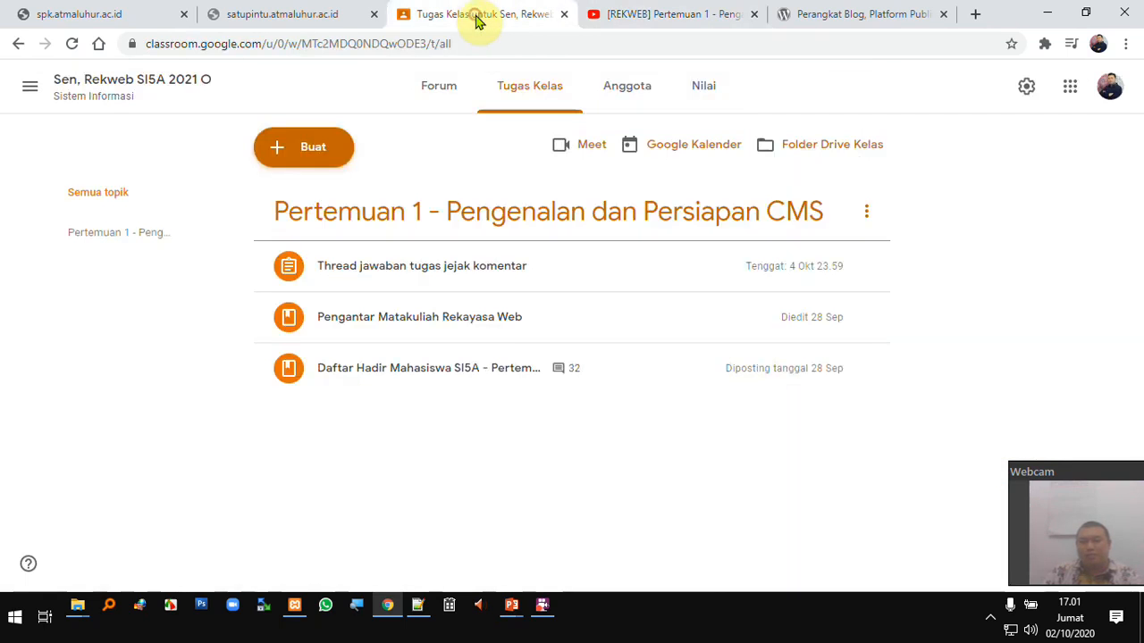
{"action": "left_click", "coordinate": [514, 330]}
{"action": "scroll", "coordinate": [585, 402], "scroll_direction": "down", "scroll_amount": 5}
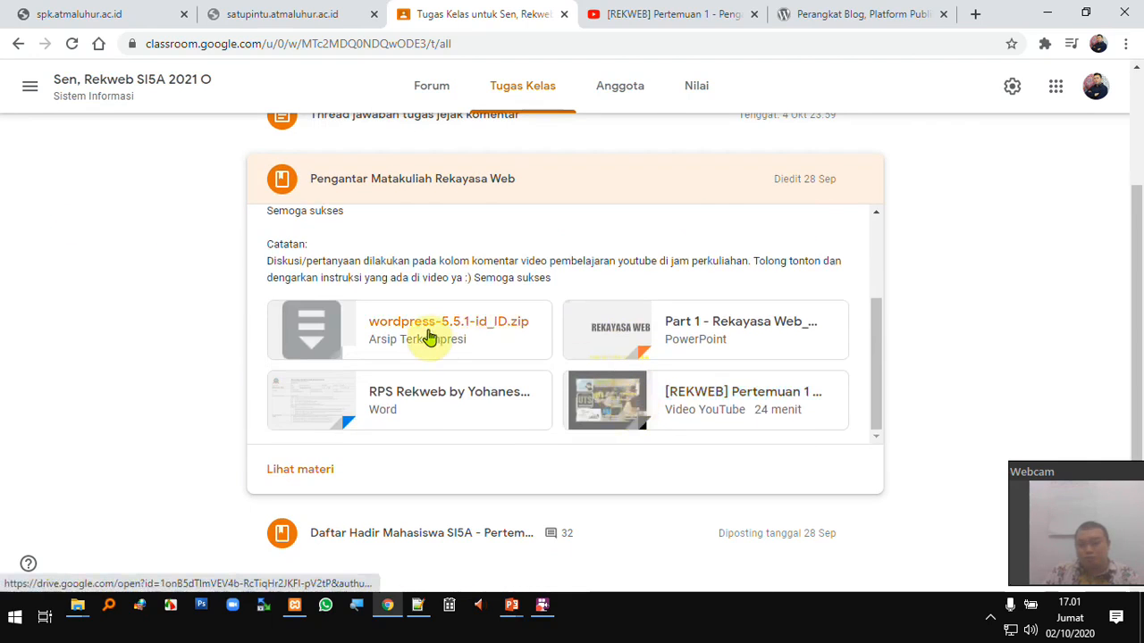
- Seek the REKWEB video to 23:55, where the extracted wordpress folder is shown
{"action": "left_click", "coordinate": [649, 23]}
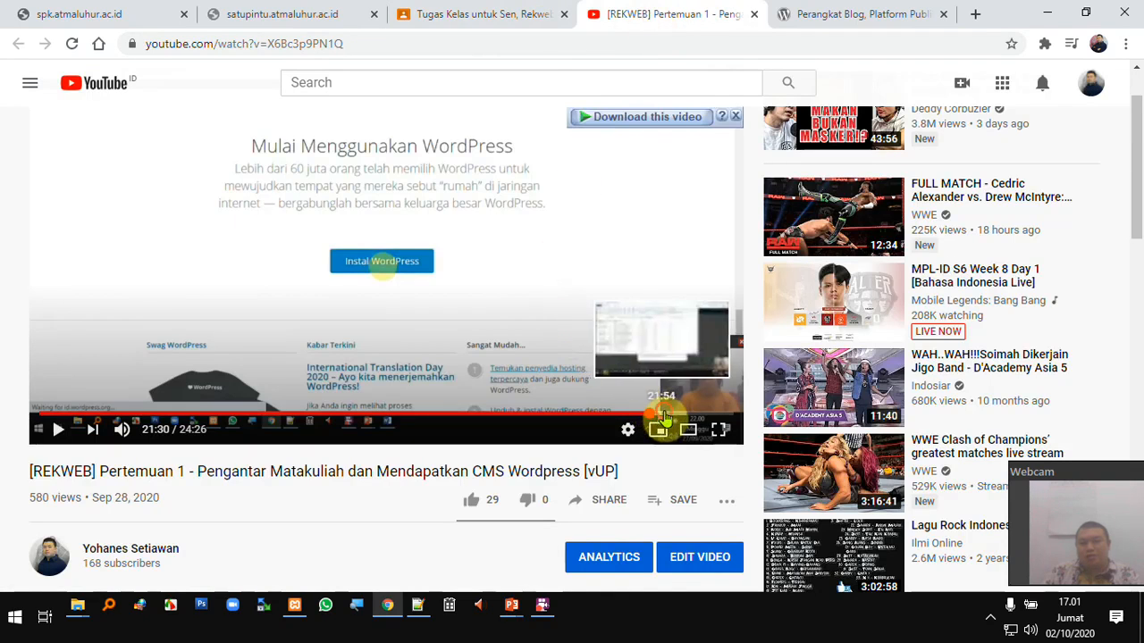
{"action": "left_click", "coordinate": [663, 416]}
{"action": "left_click", "coordinate": [691, 416]}
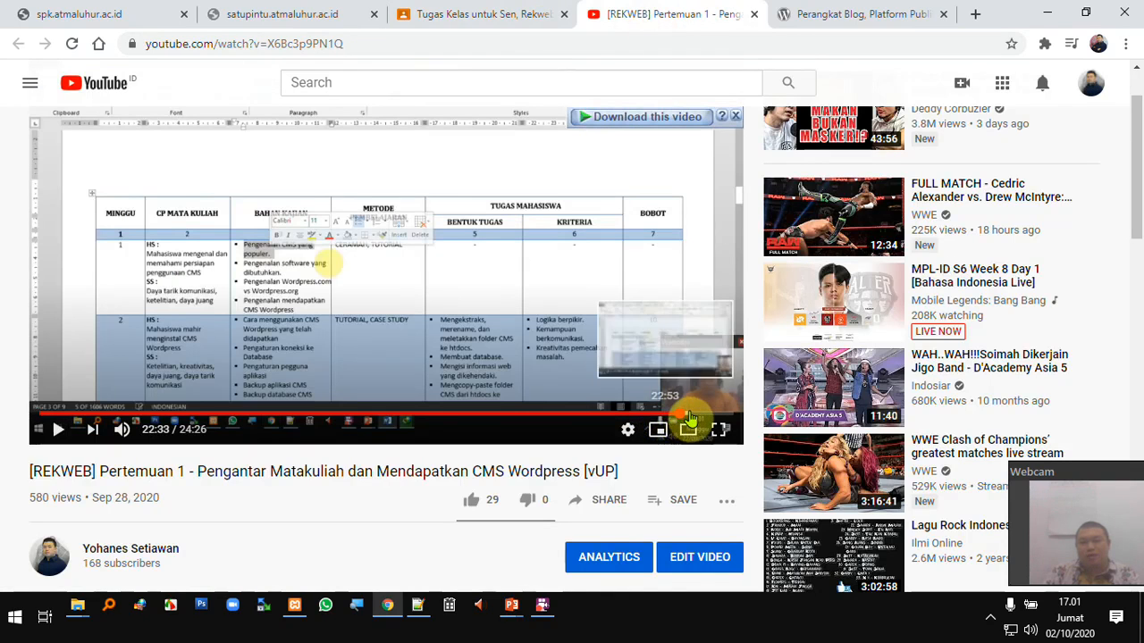
{"action": "left_click", "coordinate": [706, 417]}
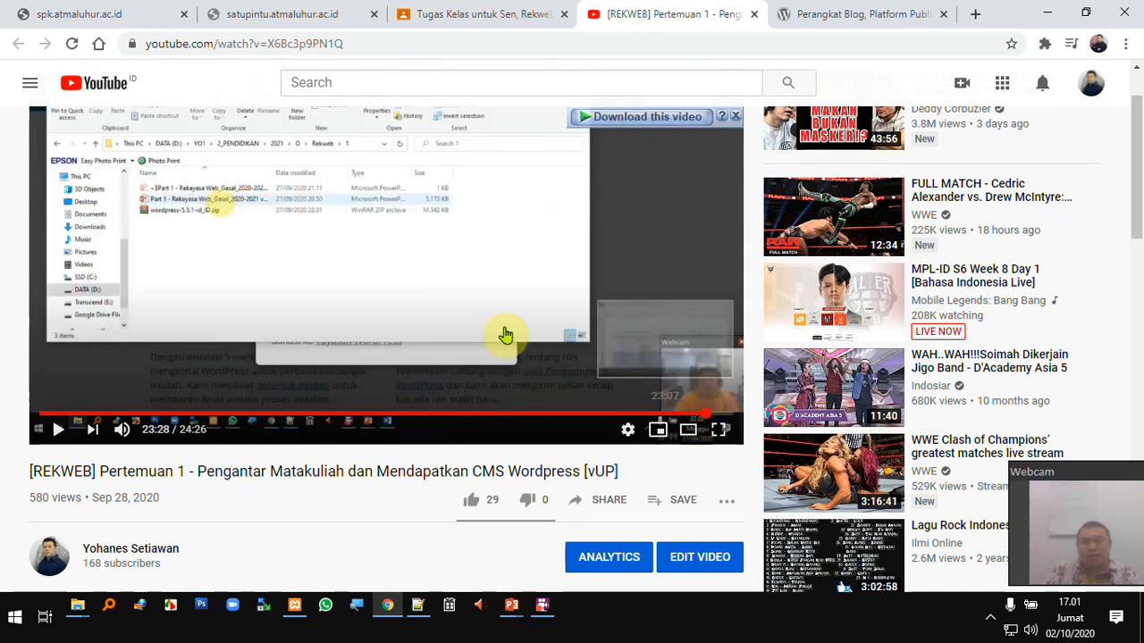
{"action": "left_click", "coordinate": [719, 417]}
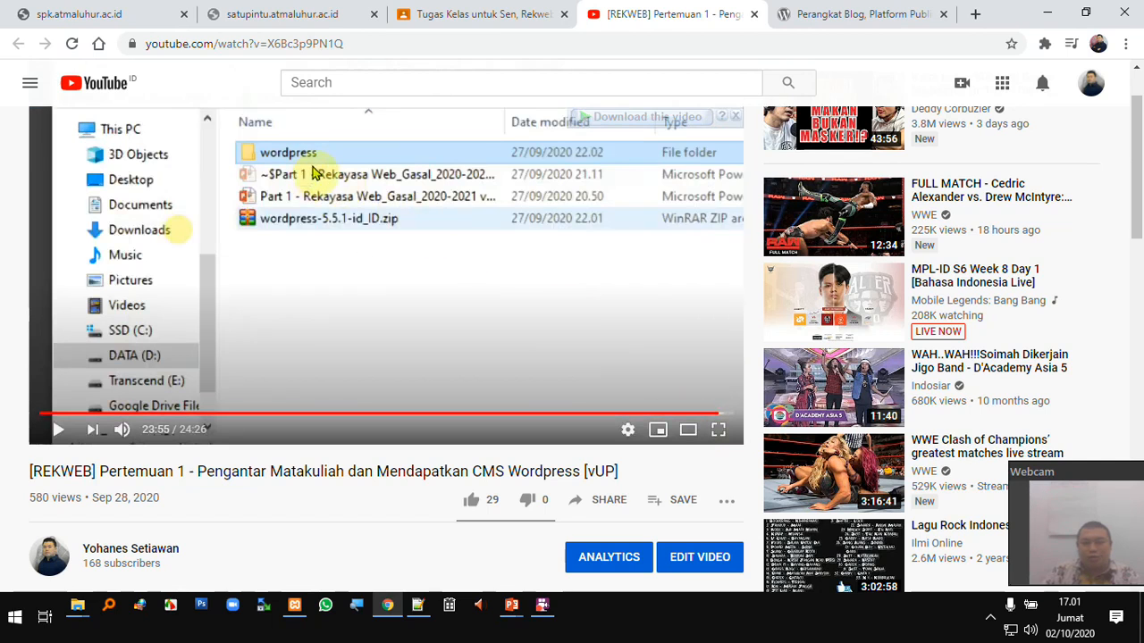
- In the Rekweb course folder, open folder 1 and the extracted wordpress folder beside wordpress-5.5.1-id_ID.zip
{"action": "mouse_move", "coordinate": [80, 605]}
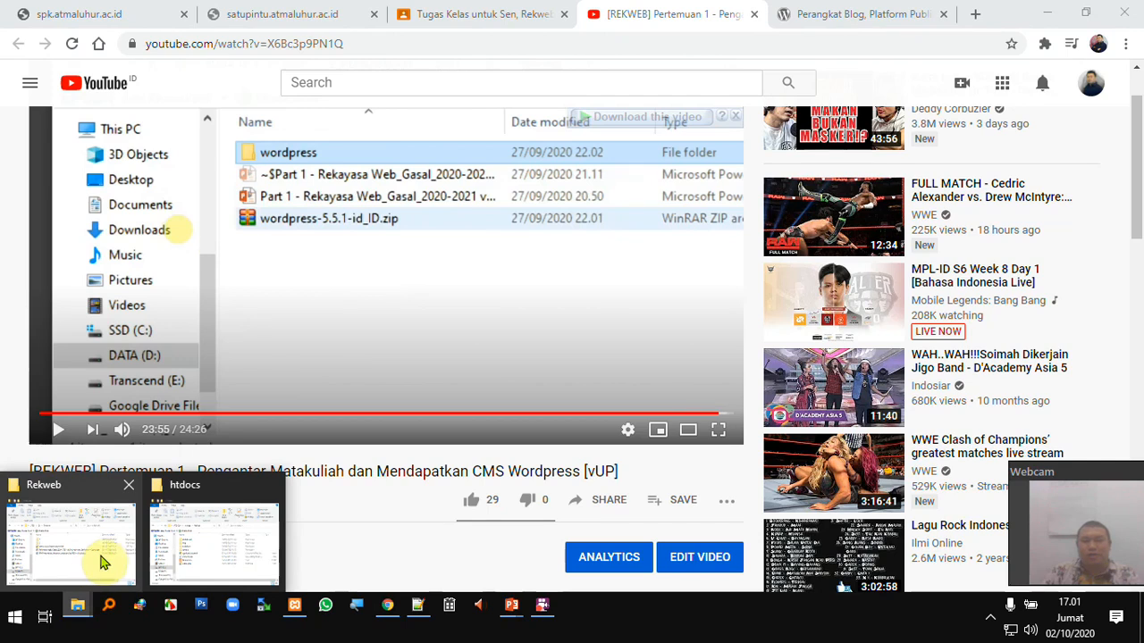
{"action": "left_click", "coordinate": [98, 563]}
{"action": "left_click", "coordinate": [185, 214]}
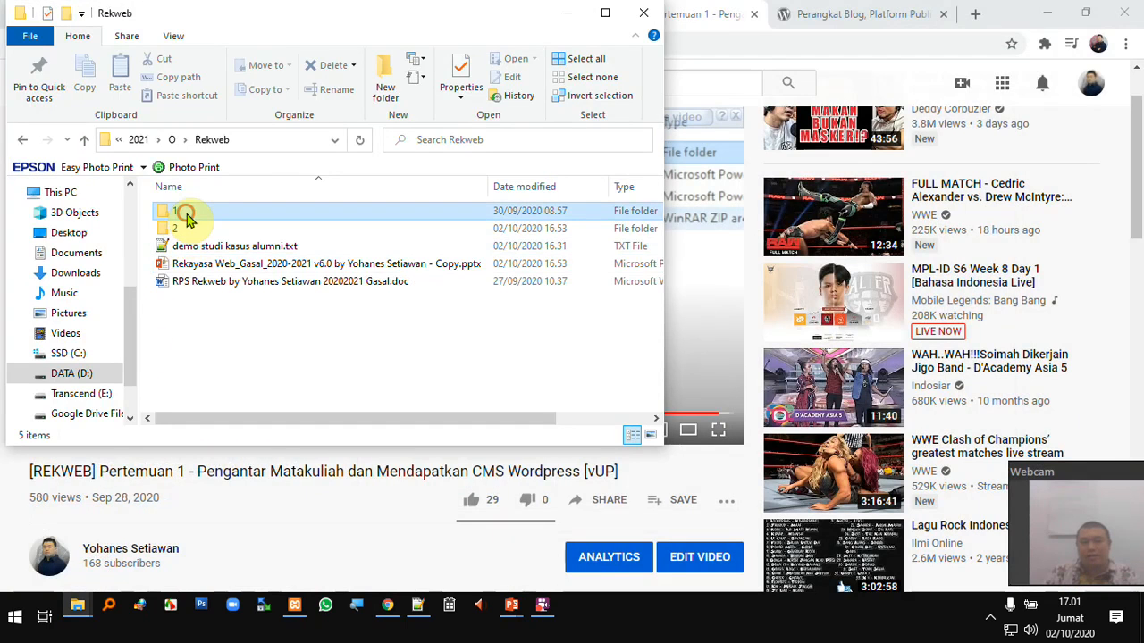
{"action": "double_click", "coordinate": [187, 219]}
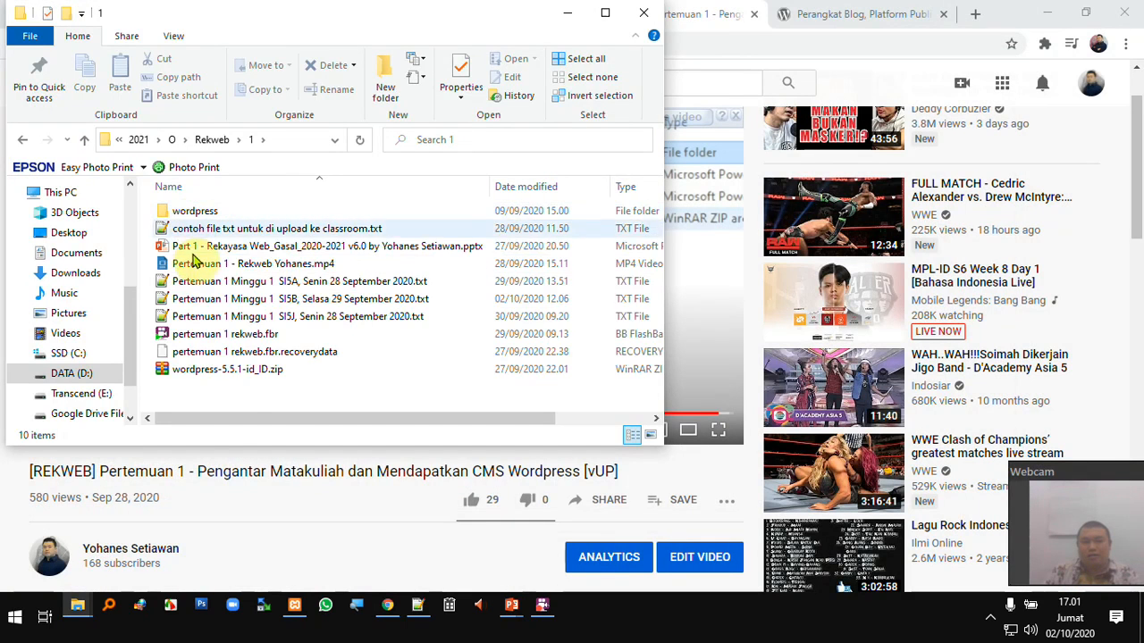
{"action": "left_click", "coordinate": [230, 369]}
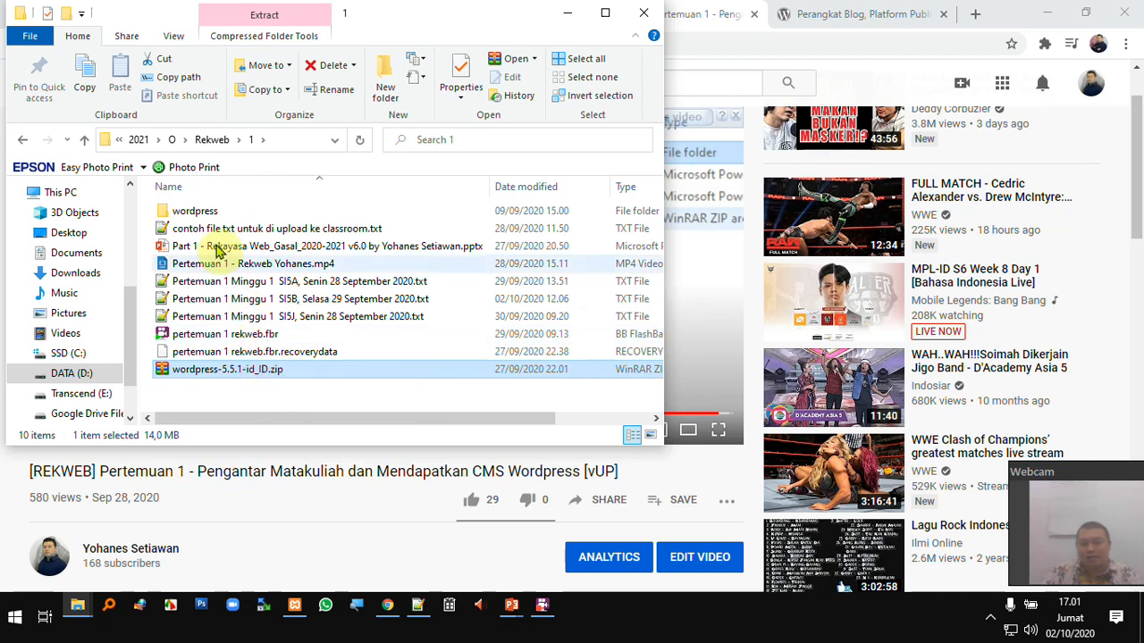
{"action": "double_click", "coordinate": [201, 213]}
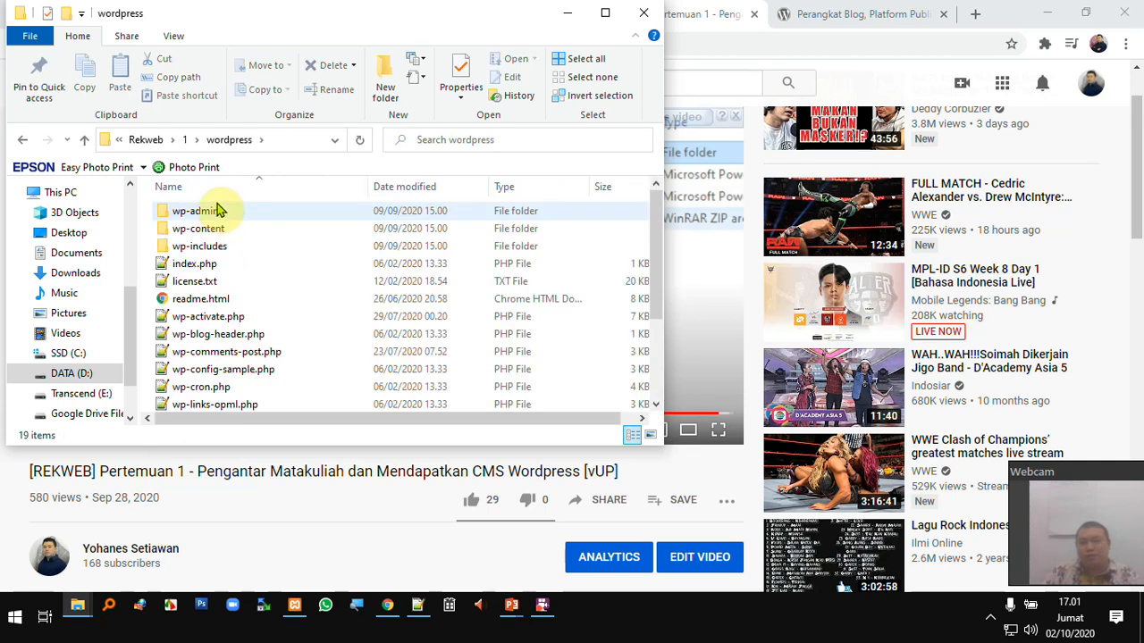
- Rename the extracted wordpress folder to 'alumni'
{"action": "left_click", "coordinate": [185, 141]}
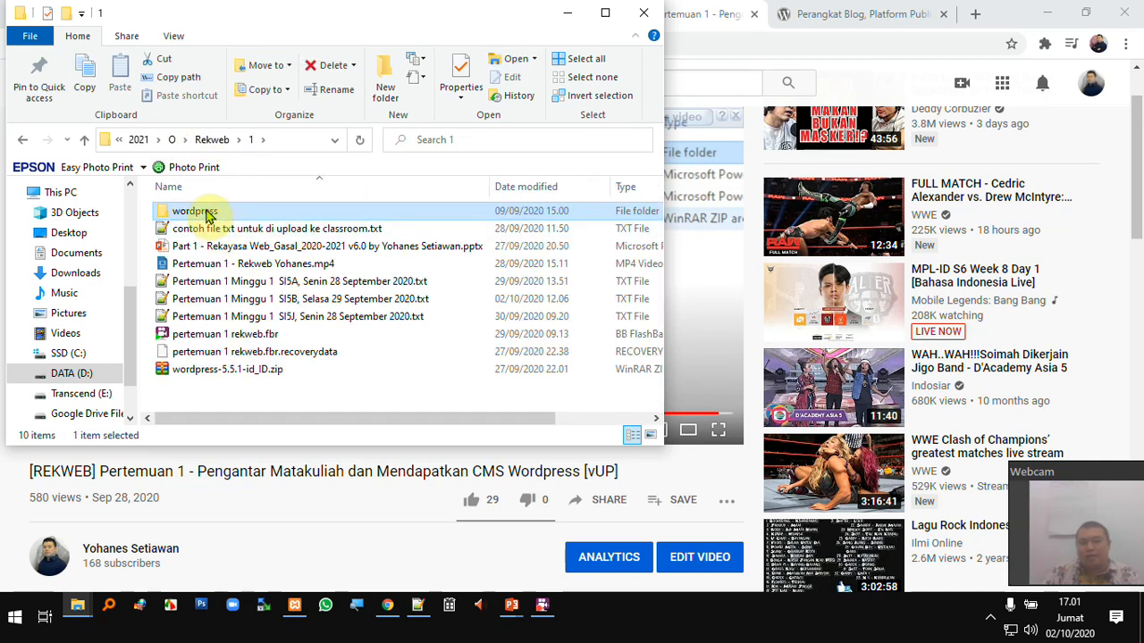
{"action": "left_click", "coordinate": [196, 213]}
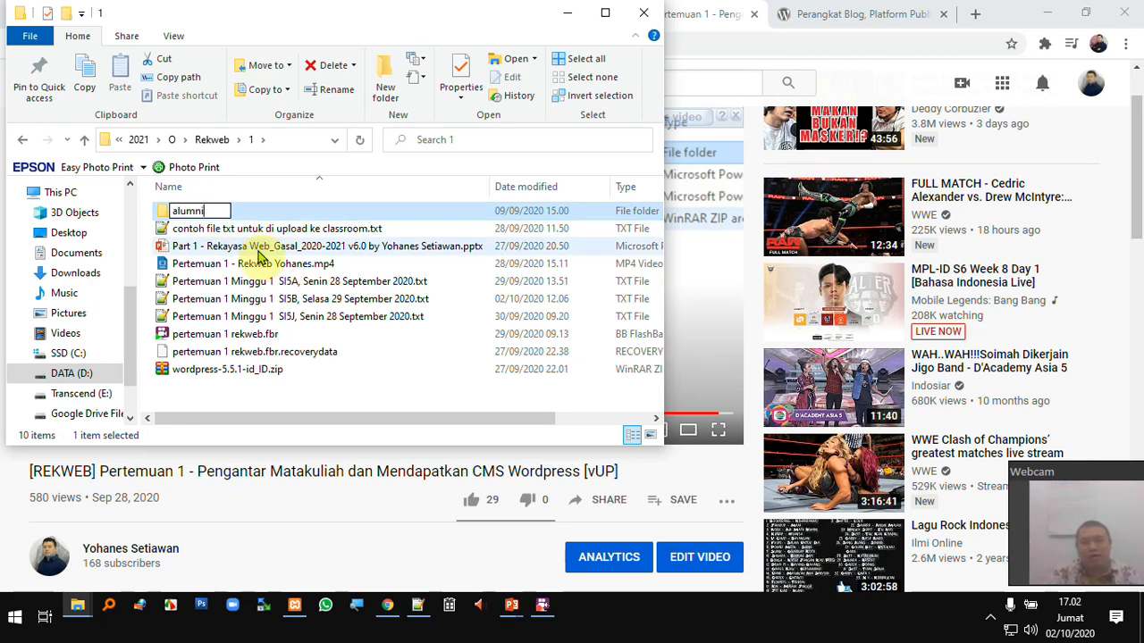
{"action": "type", "text": "alumni"}
{"action": "key", "text": "Return"}
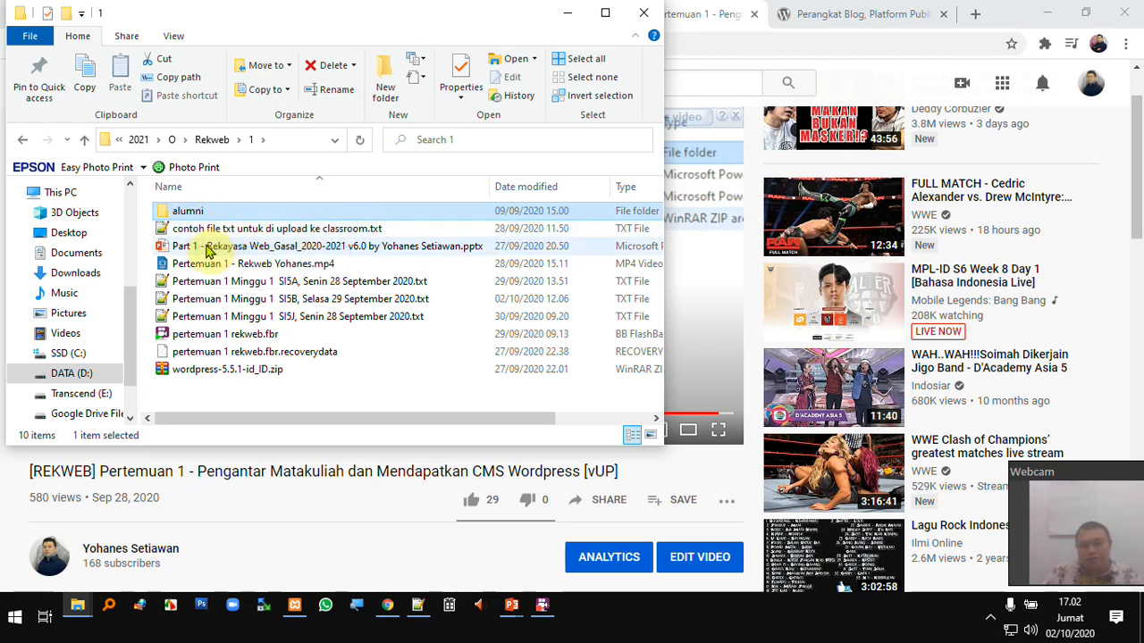
- Paste the alumni folder into C:\xampp\htdocs and select it there
{"action": "mouse_move", "coordinate": [84, 612]}
{"action": "left_click", "coordinate": [184, 550]}
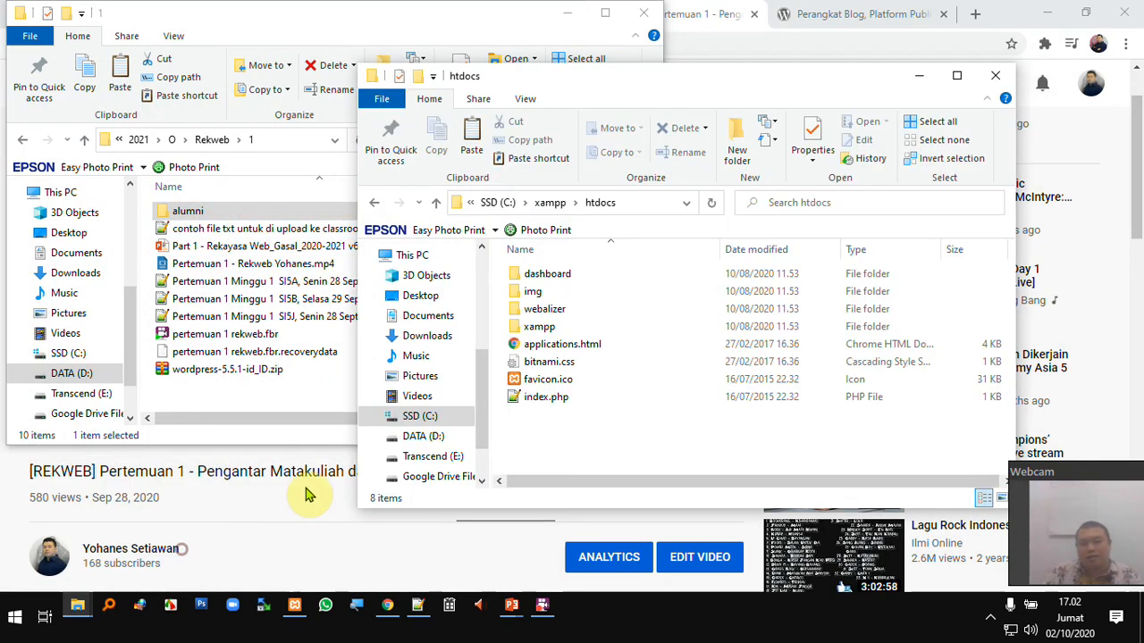
{"action": "right_click", "coordinate": [560, 443]}
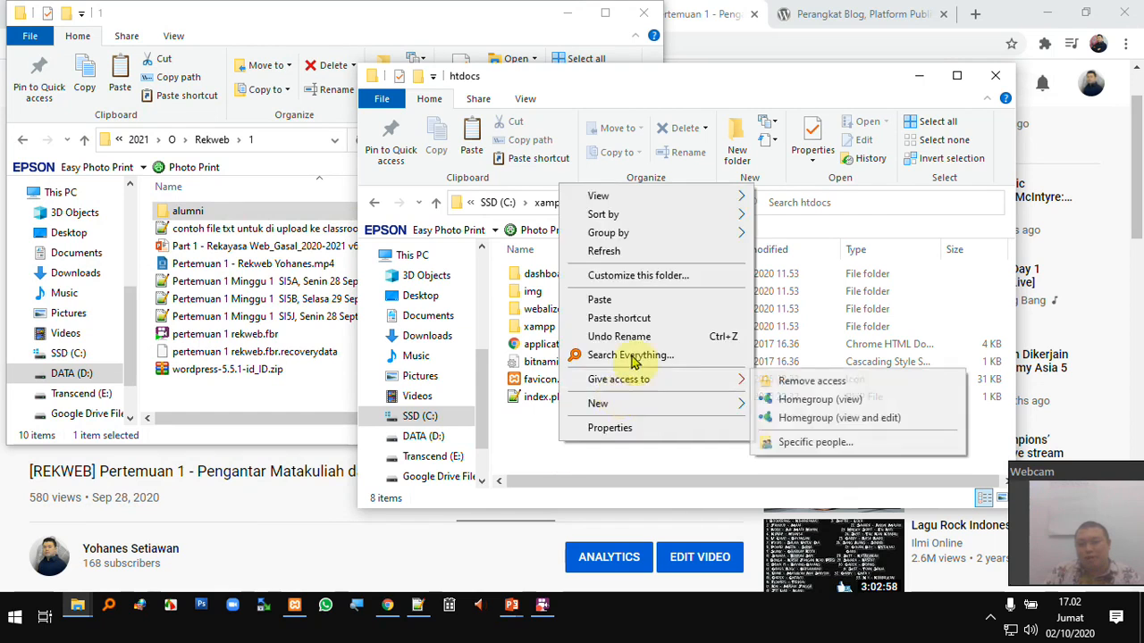
{"action": "left_click", "coordinate": [649, 304]}
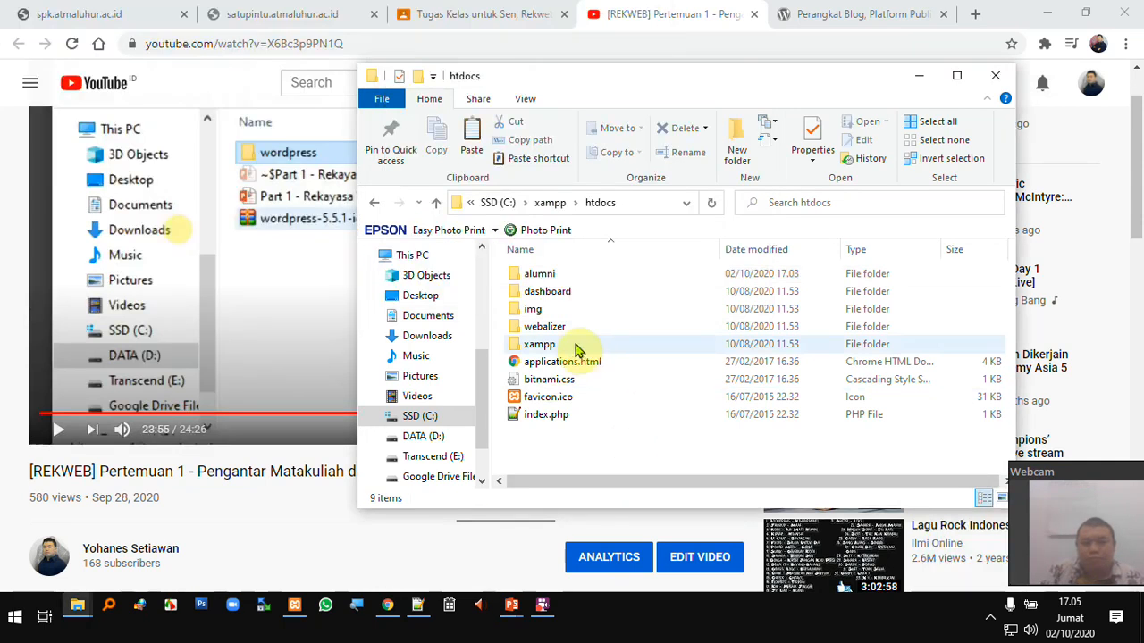
{"action": "left_click", "coordinate": [539, 279]}
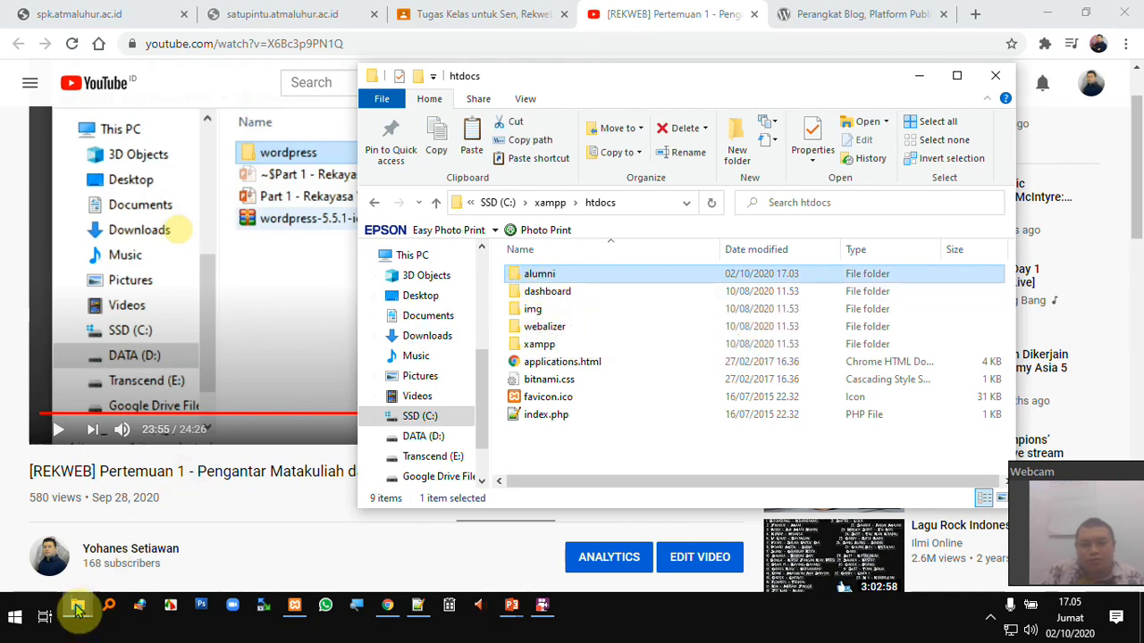
{"action": "mouse_move", "coordinate": [78, 605]}
{"action": "left_click", "coordinate": [87, 547]}
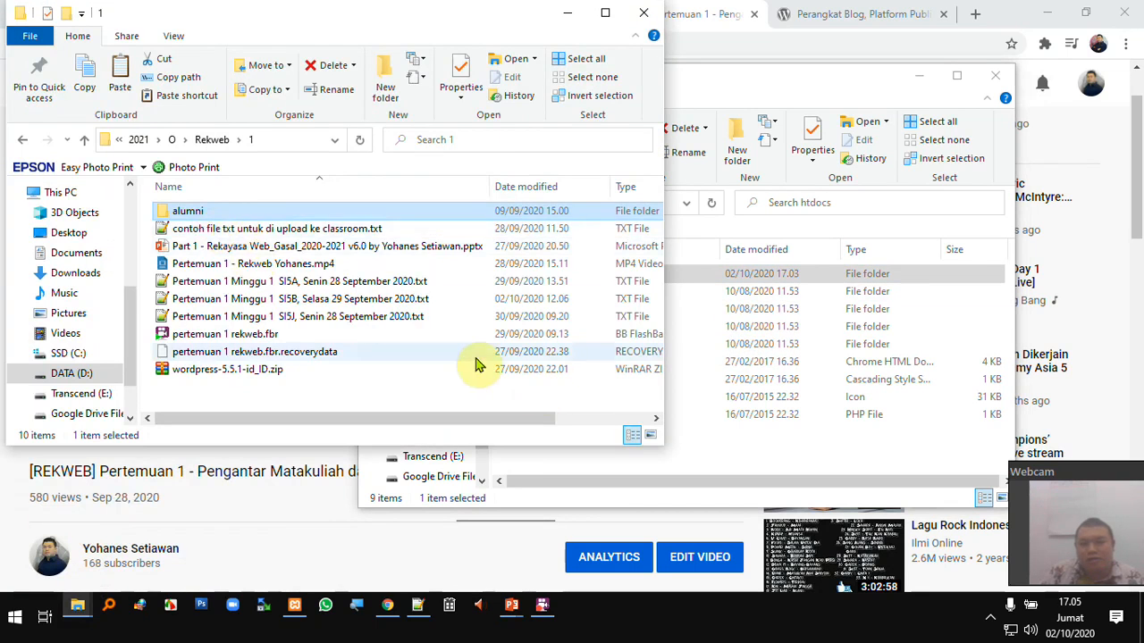
{"action": "left_click", "coordinate": [689, 451]}
{"action": "left_click", "coordinate": [417, 605]}
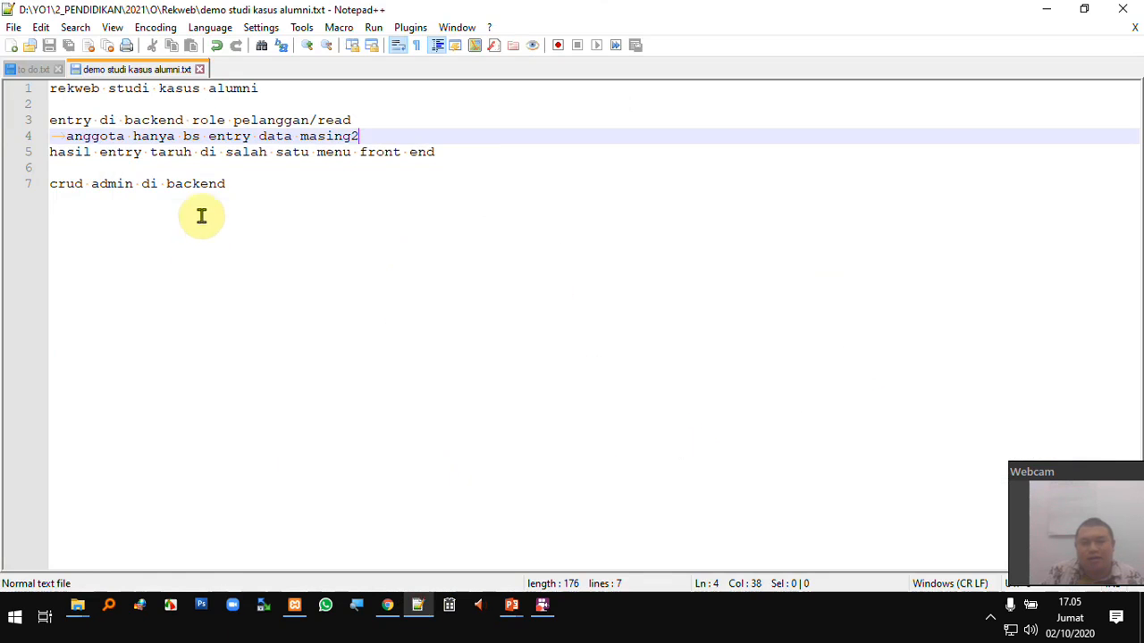
{"action": "left_click_drag", "start_coordinate": [161, 89], "coordinate": [261, 89]}
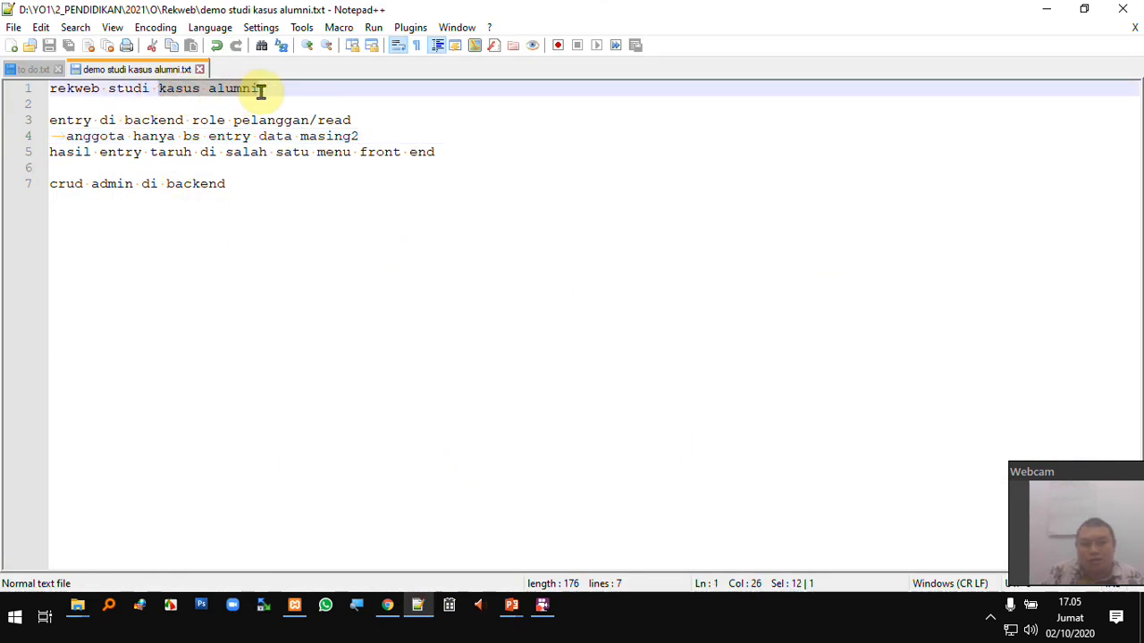
{"action": "left_click", "coordinate": [162, 124]}
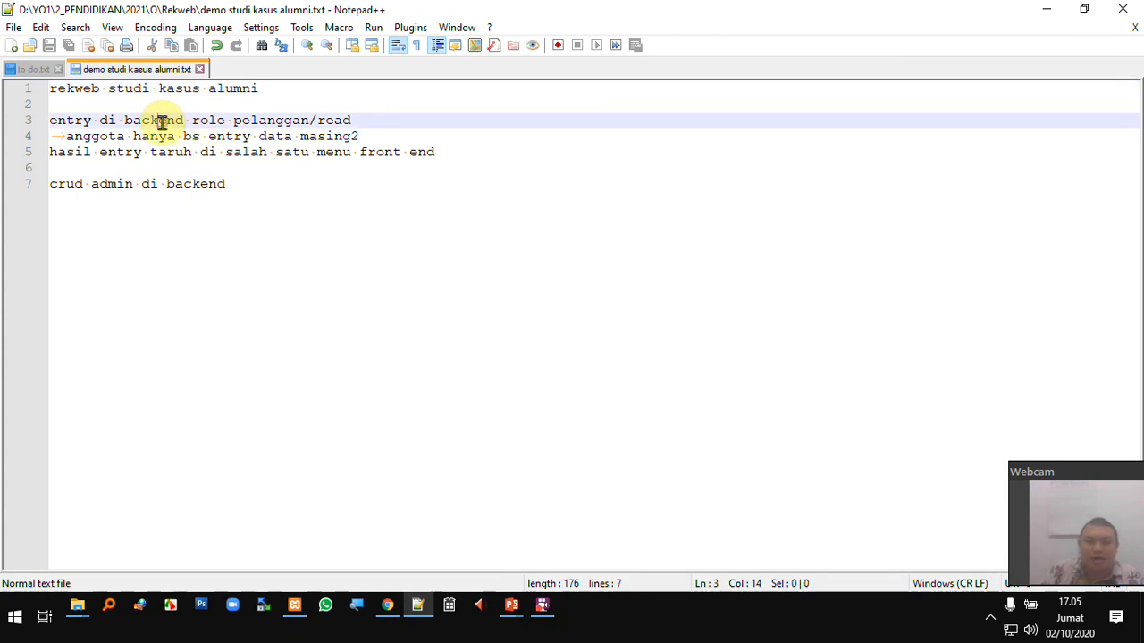
{"action": "left_click_drag", "start_coordinate": [93, 120], "coordinate": [396, 116]}
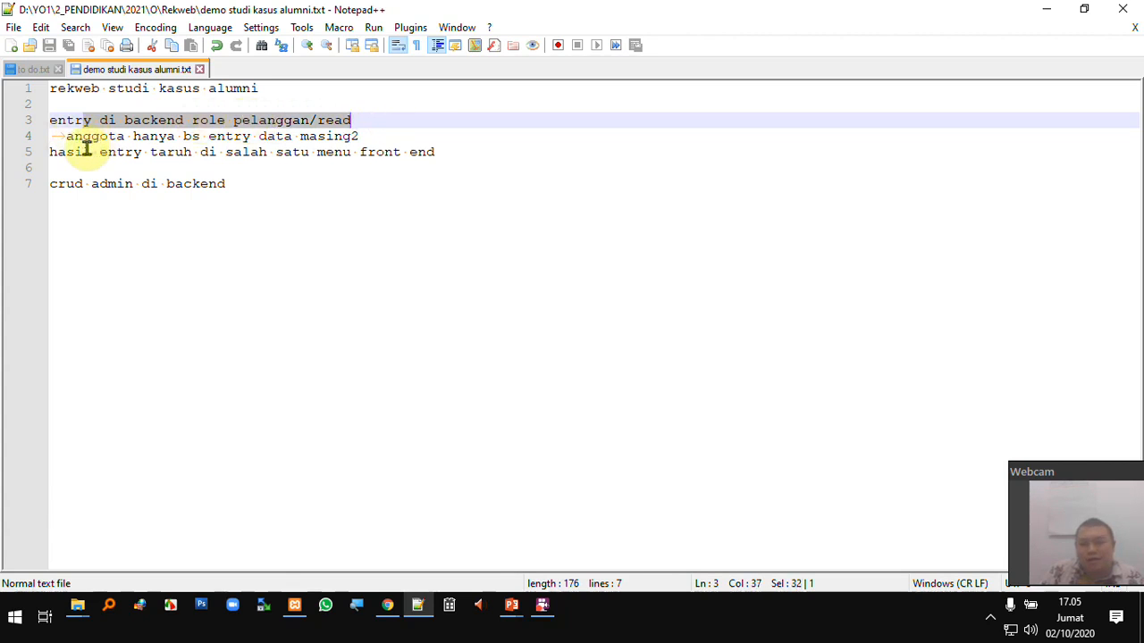
{"action": "left_click_drag", "start_coordinate": [83, 152], "coordinate": [130, 154]}
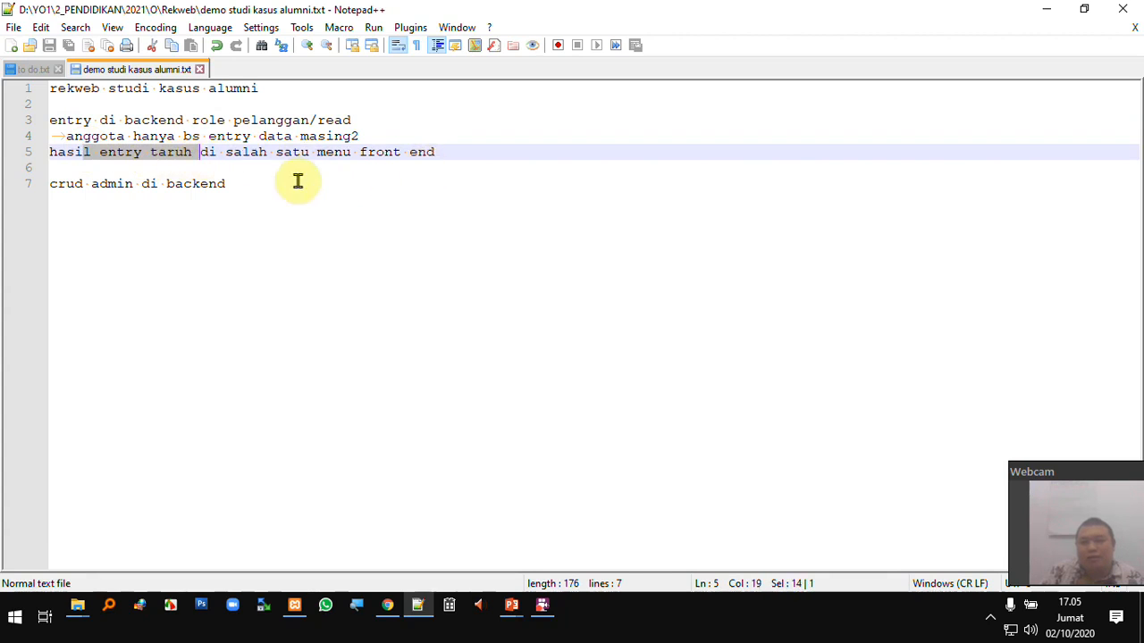
{"action": "double_click", "coordinate": [117, 184]}
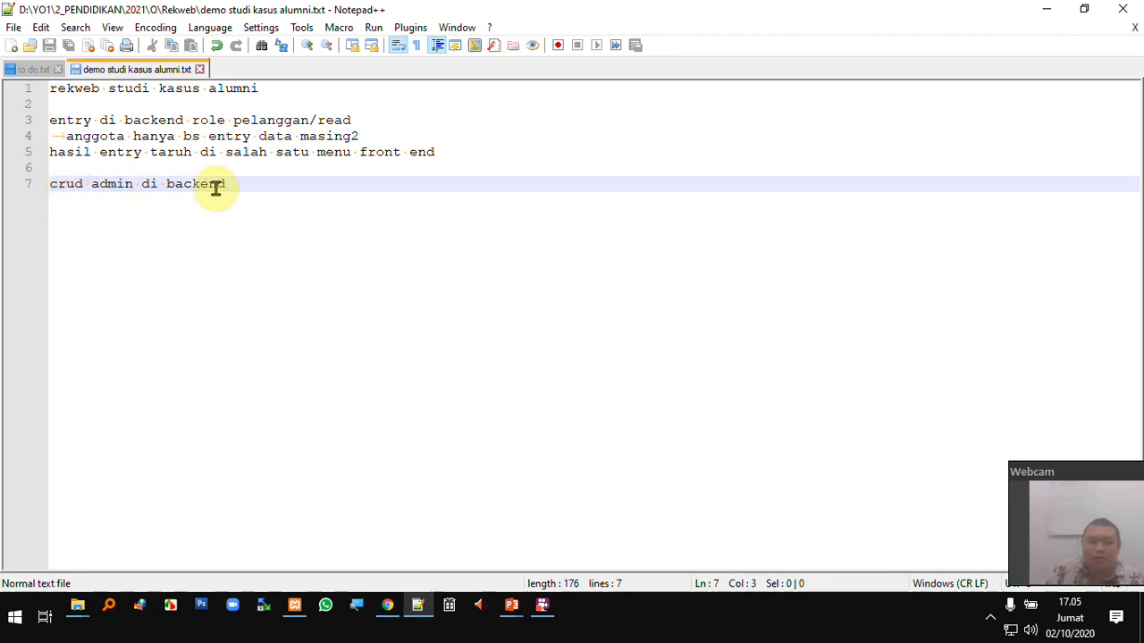
{"action": "left_click", "coordinate": [1039, 11]}
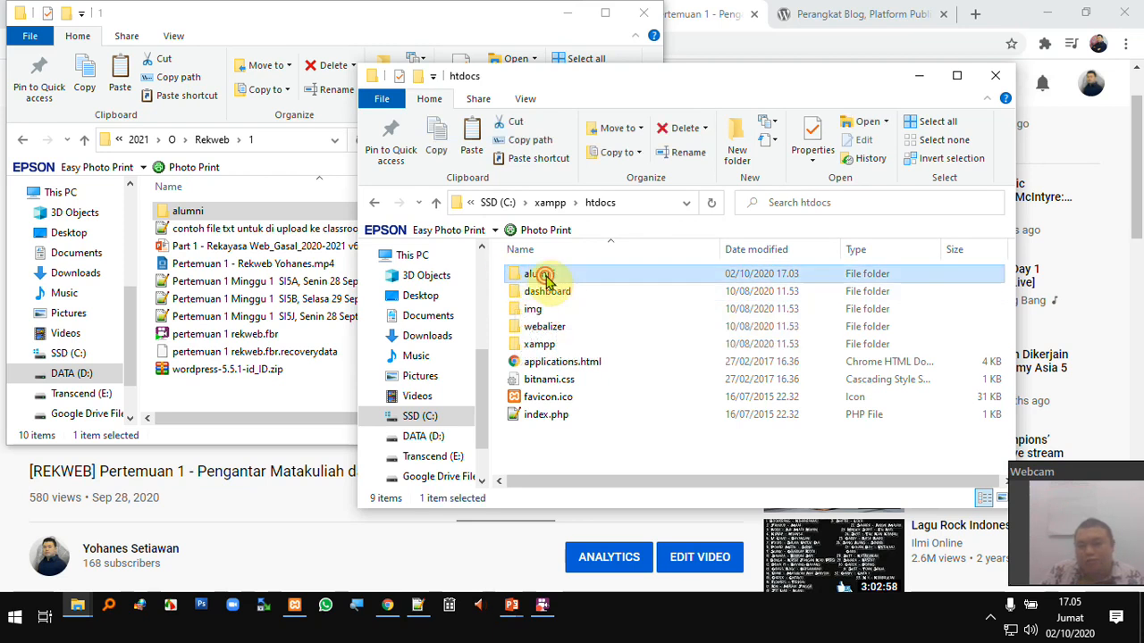
- Open htdocs\alumni to view wp-admin, wp-content and wp-includes, and select its full path
{"action": "double_click", "coordinate": [544, 274]}
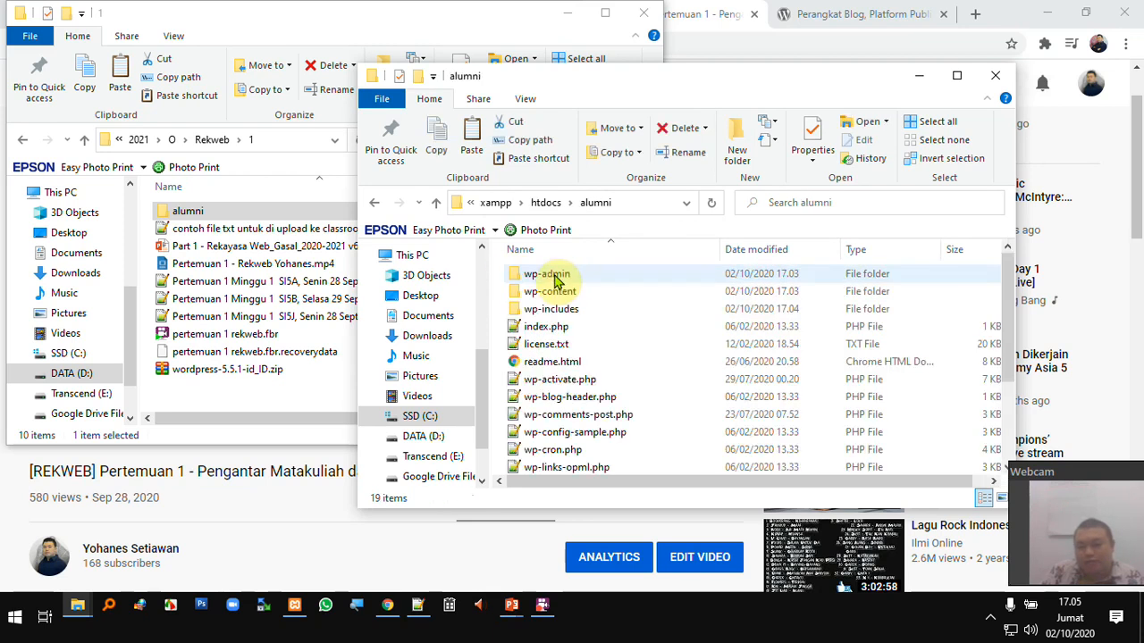
{"action": "left_click", "coordinate": [546, 203]}
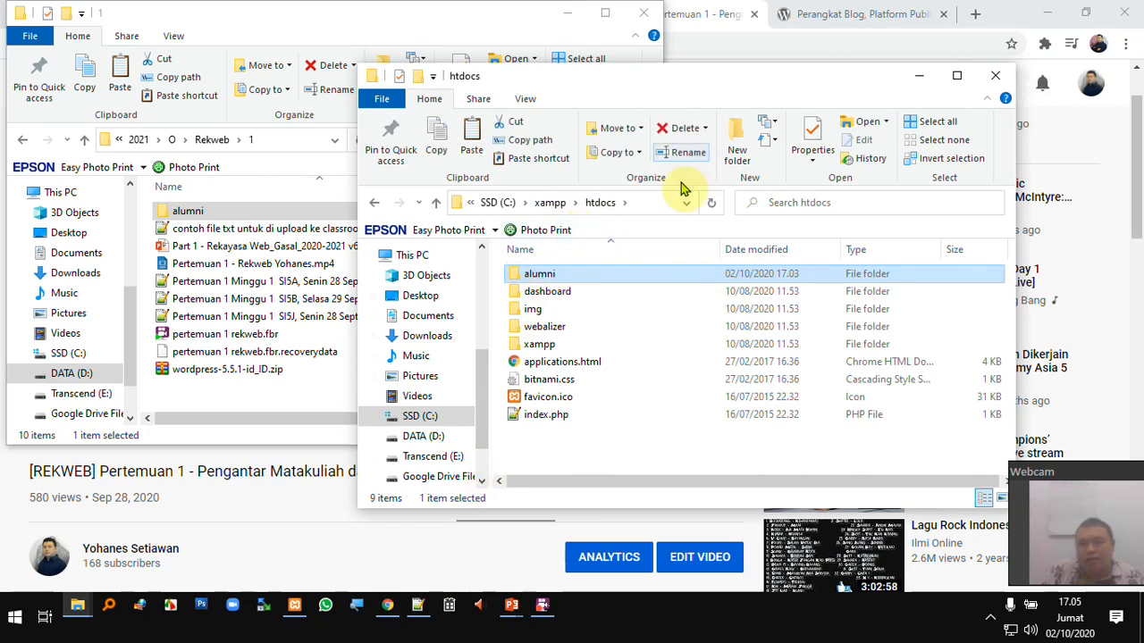
{"action": "left_click", "coordinate": [570, 274]}
{"action": "left_click", "coordinate": [643, 204]}
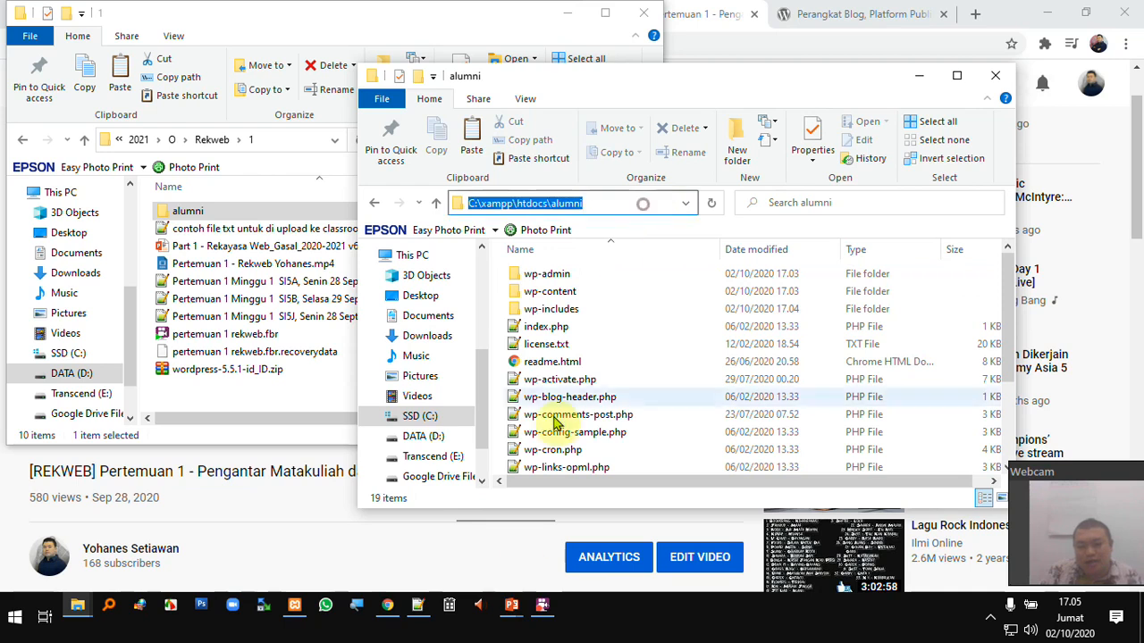
- Append the lines C:\xampp\htdocs\alumni and localhost/alumni to the Notepad++ notes
{"action": "left_click", "coordinate": [413, 605]}
{"action": "key", "text": "End"}
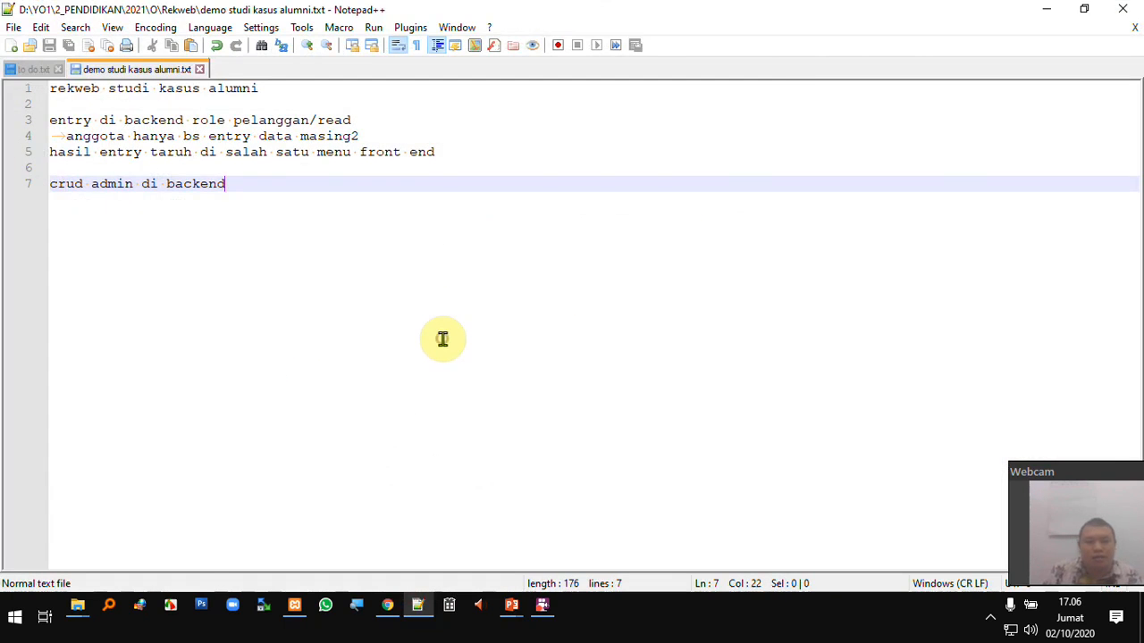
{"action": "key", "text": "Return"}
{"action": "key", "text": "Return"}
{"action": "key", "text": "Return"}
{"action": "key", "text": "Return"}
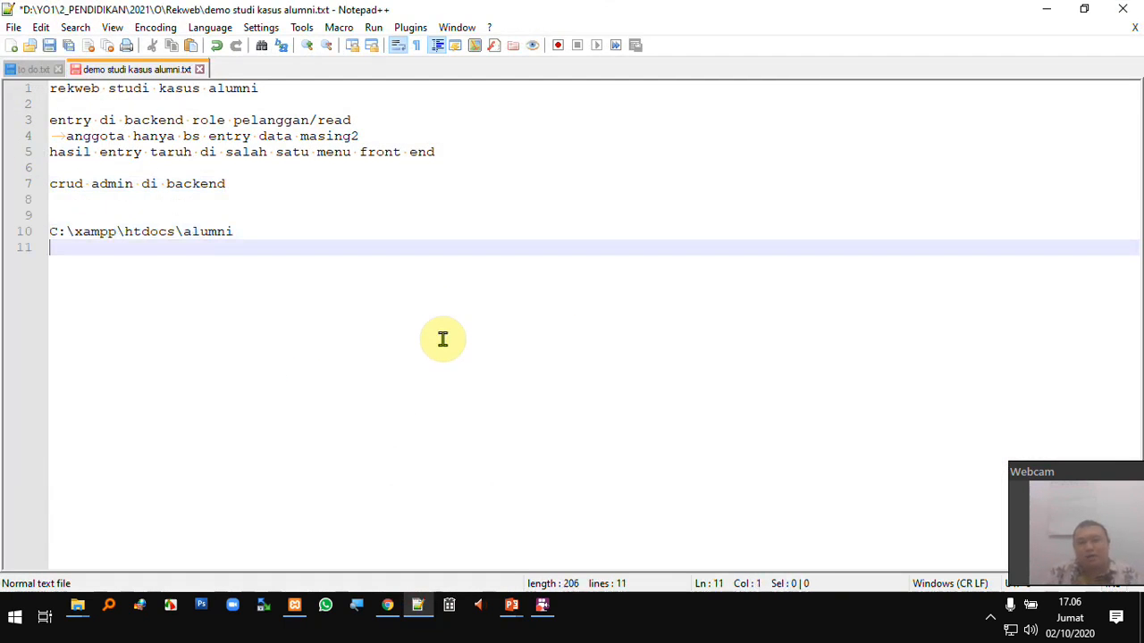
{"action": "key", "text": "Return"}
{"action": "type", "text": "localhos"}
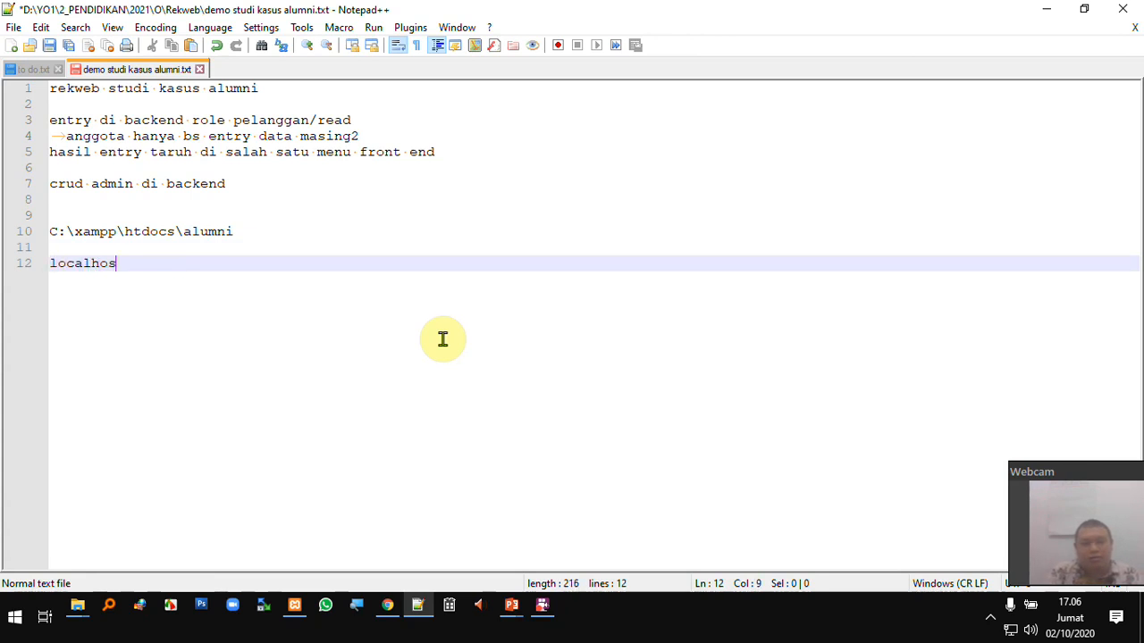
{"action": "type", "text": "t/alumni"}
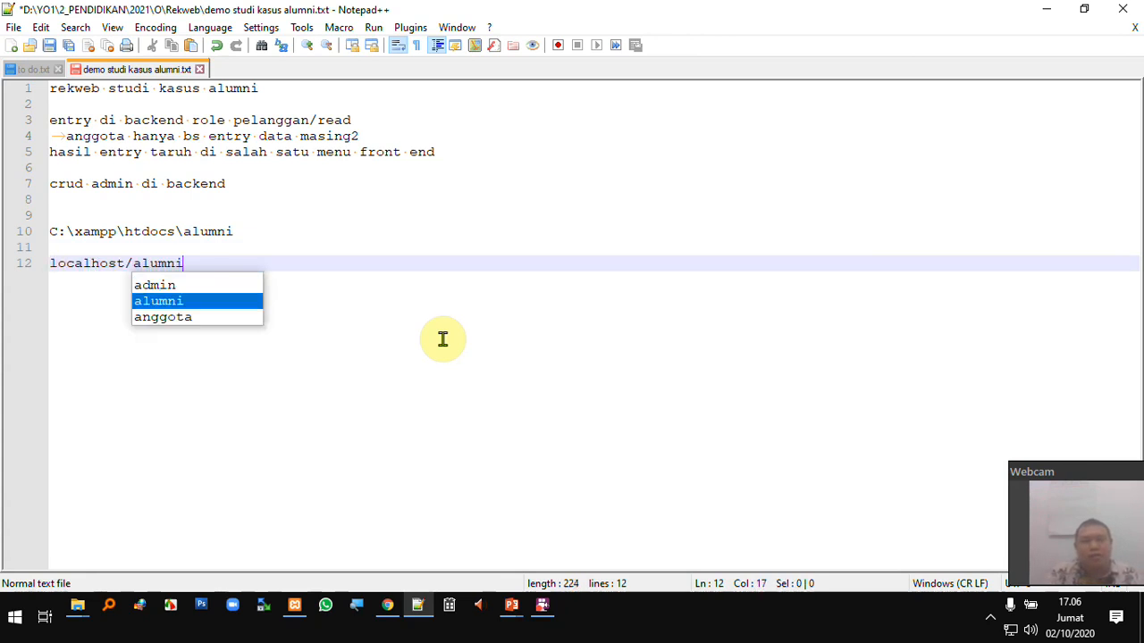
{"action": "key", "text": "shift+Home"}
{"action": "key", "text": "ctrl+c"}
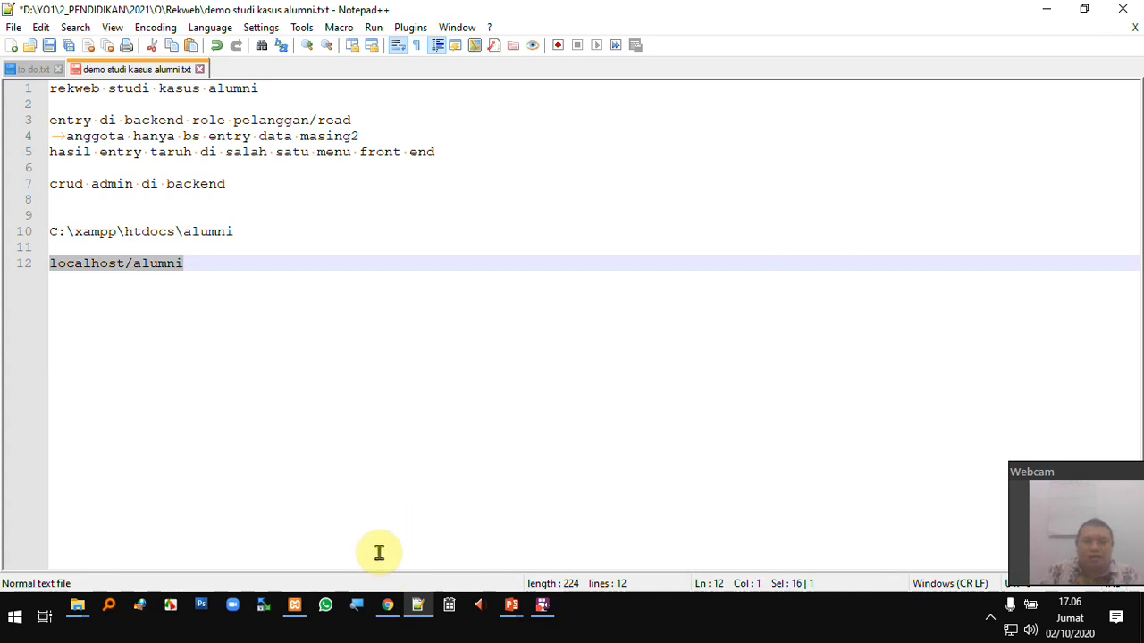
{"action": "left_click", "coordinate": [386, 605]}
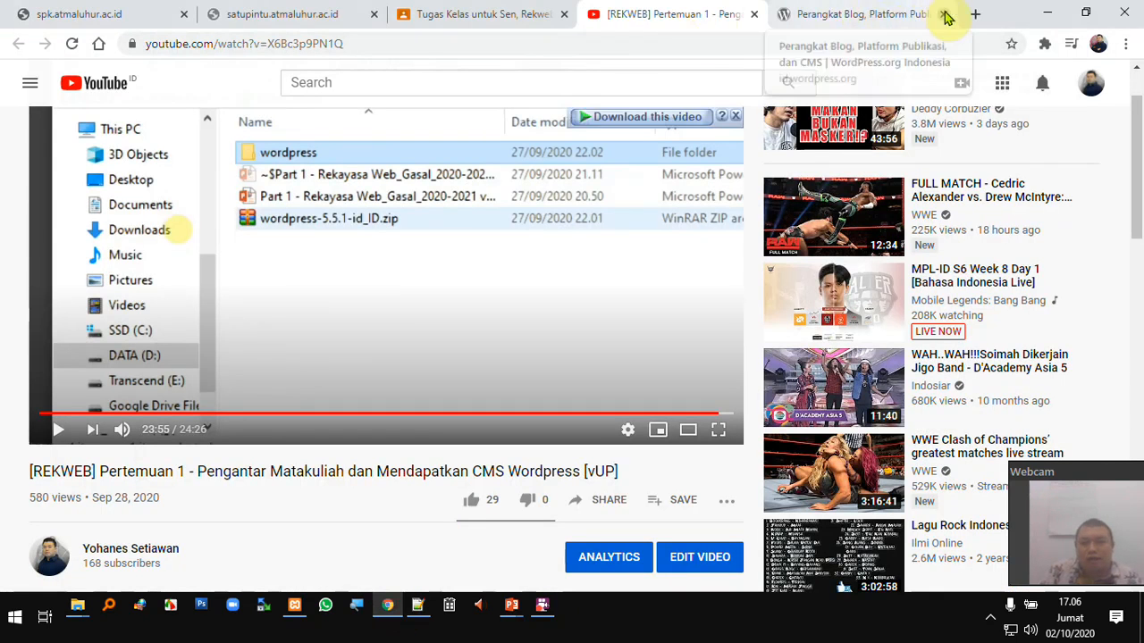
- Load localhost/alumni in a new tab, with page zoom reset to 100%
{"action": "left_click", "coordinate": [973, 13]}
{"action": "key", "text": "ctrl+v"}
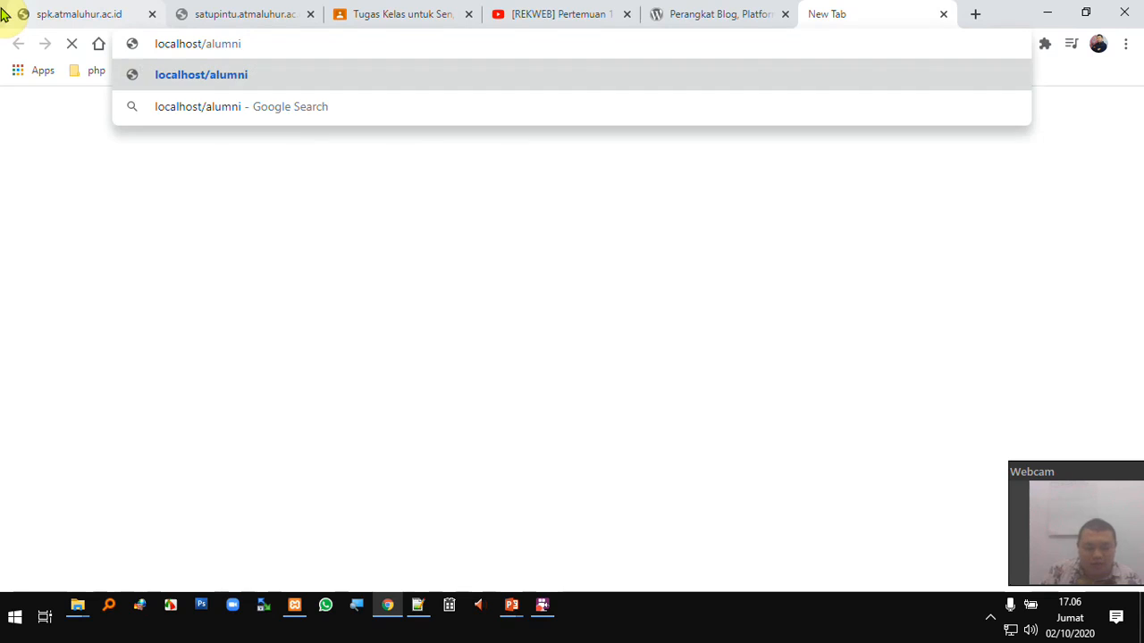
{"action": "key", "text": "Return"}
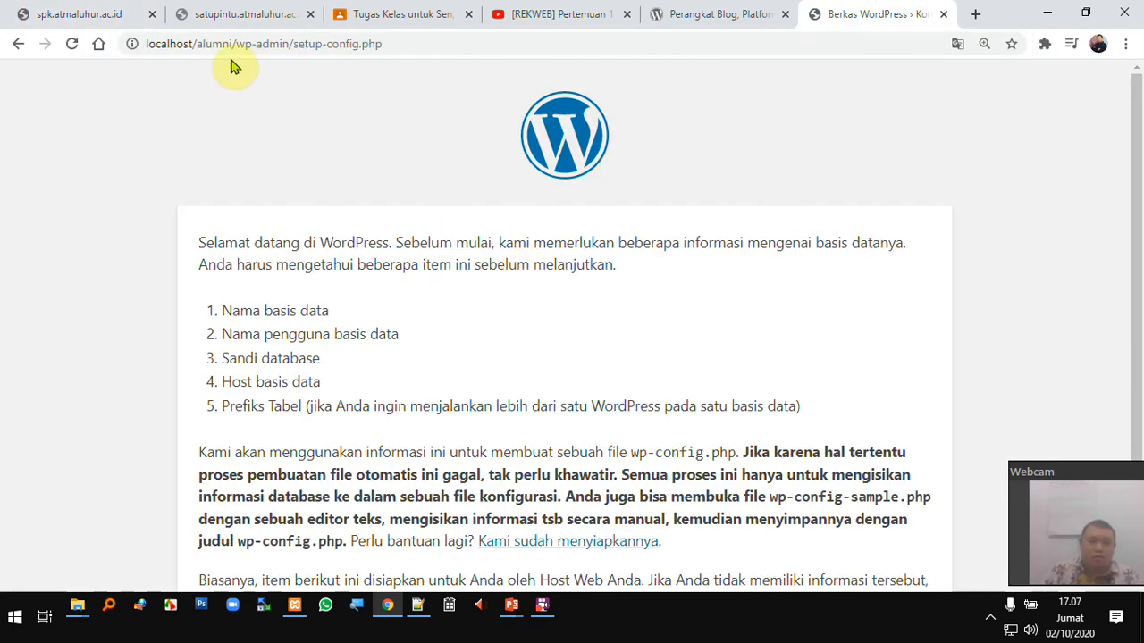
{"action": "left_click", "coordinate": [220, 44]}
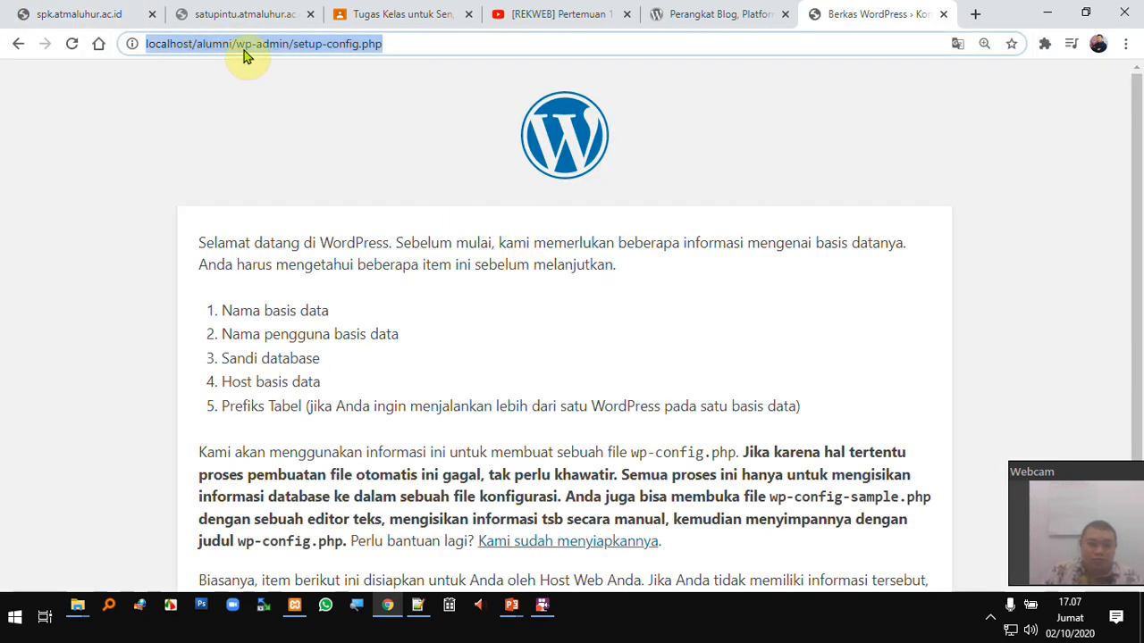
{"action": "left_click", "coordinate": [240, 44]}
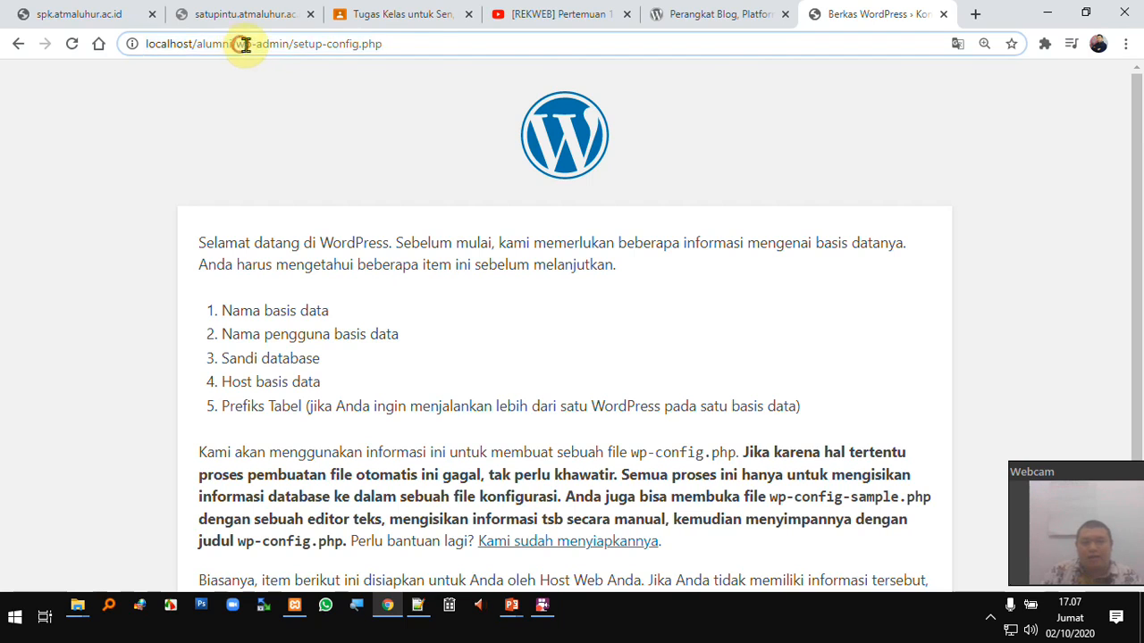
{"action": "left_click_drag", "start_coordinate": [240, 45], "coordinate": [419, 45]}
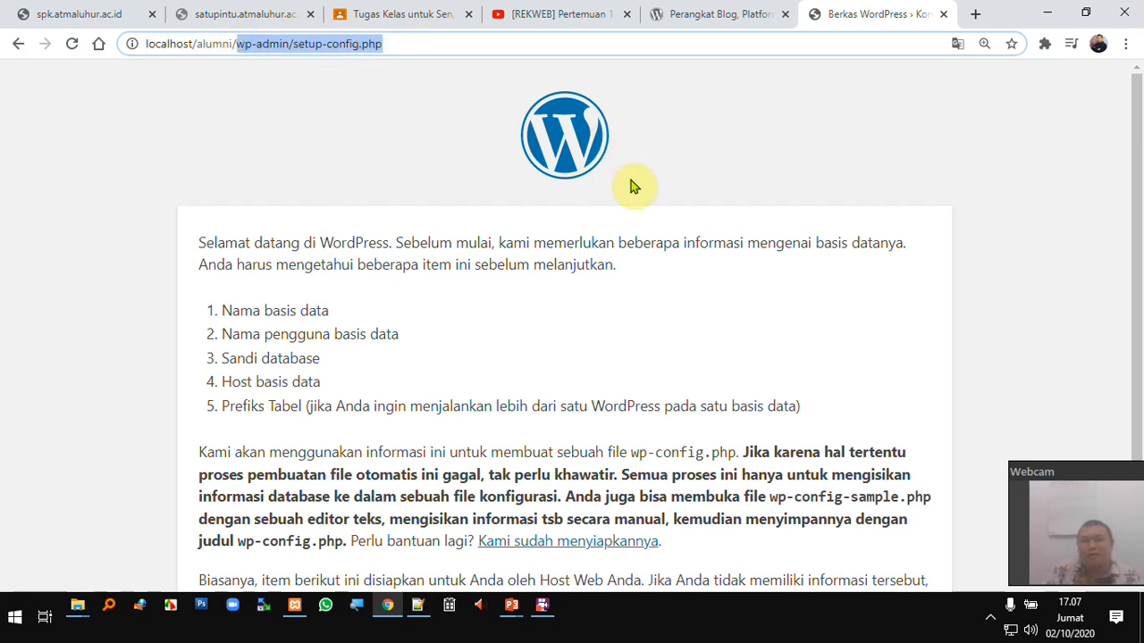
{"action": "left_click", "coordinate": [985, 44]}
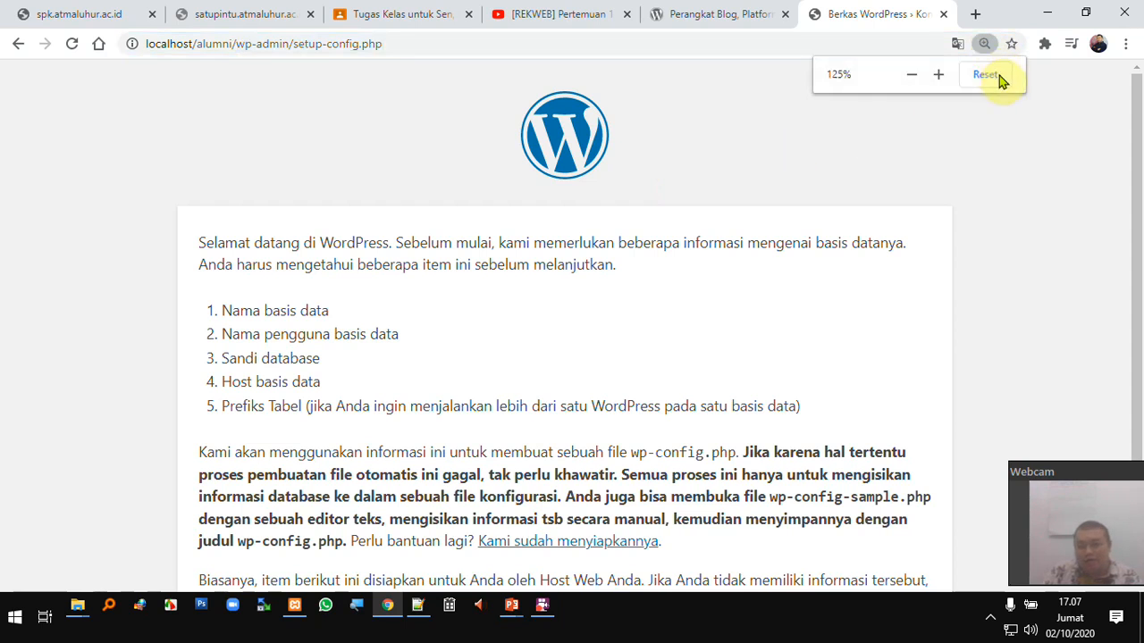
{"action": "left_click", "coordinate": [990, 75]}
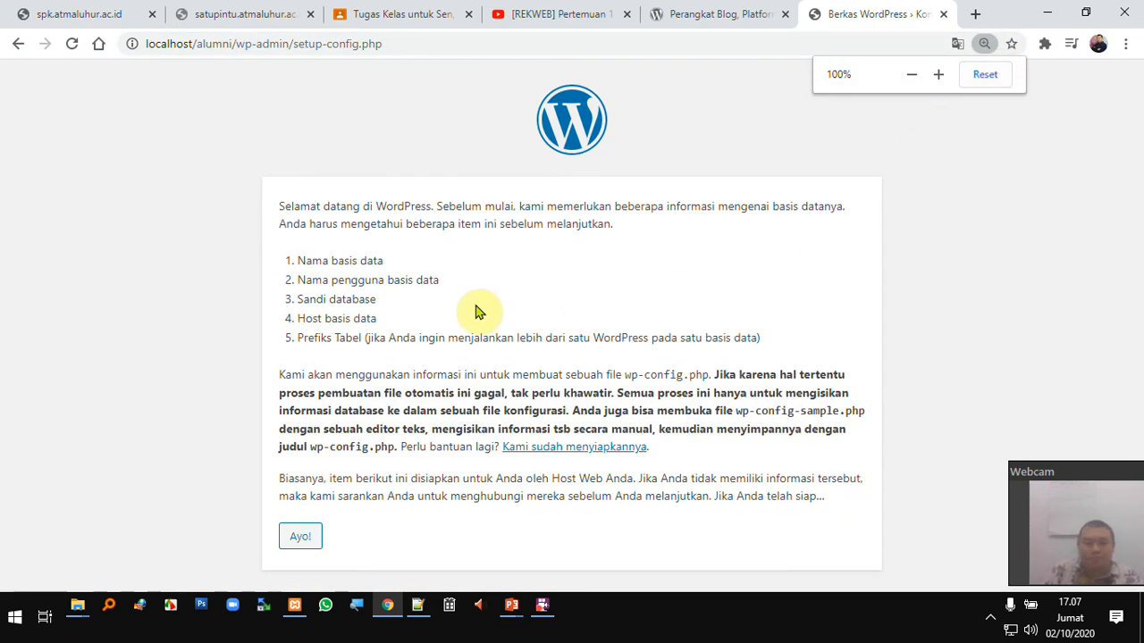
{"action": "left_click", "coordinate": [237, 47]}
{"action": "type", "text": "localhost/alumni"}
{"action": "key", "text": "Return"}
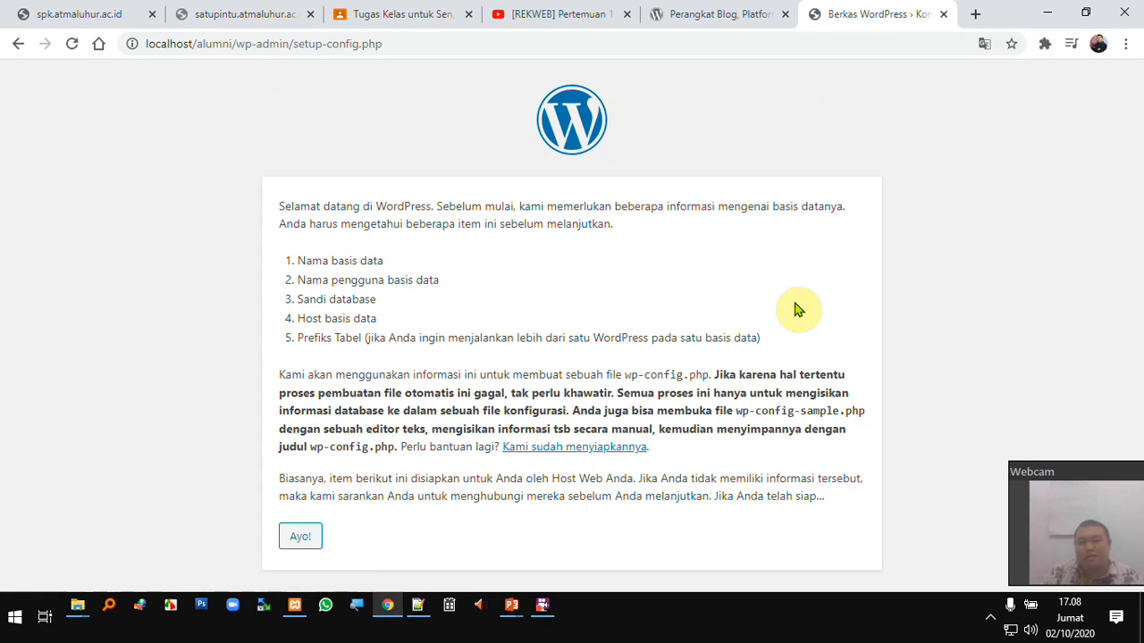
- Review the five required database details on the welcome page and continue
{"action": "left_click", "coordinate": [308, 261]}
{"action": "left_click_drag", "start_coordinate": [369, 261], "coordinate": [438, 280]}
{"action": "left_click", "coordinate": [344, 298]}
{"action": "left_click_drag", "start_coordinate": [369, 305], "coordinate": [376, 324]}
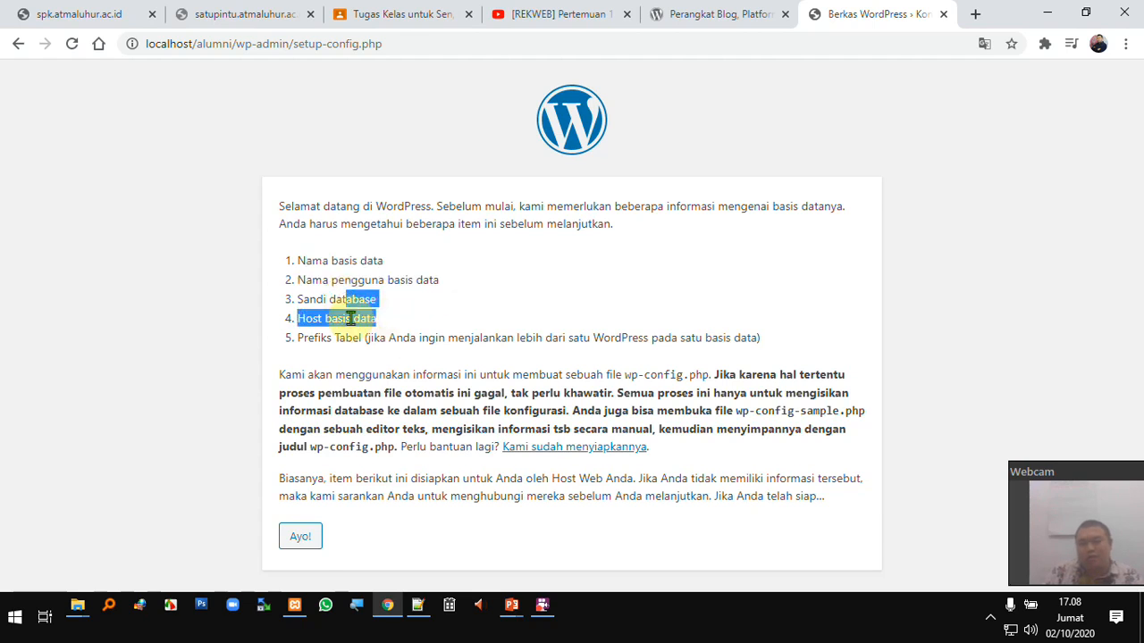
{"action": "left_click", "coordinate": [309, 537]}
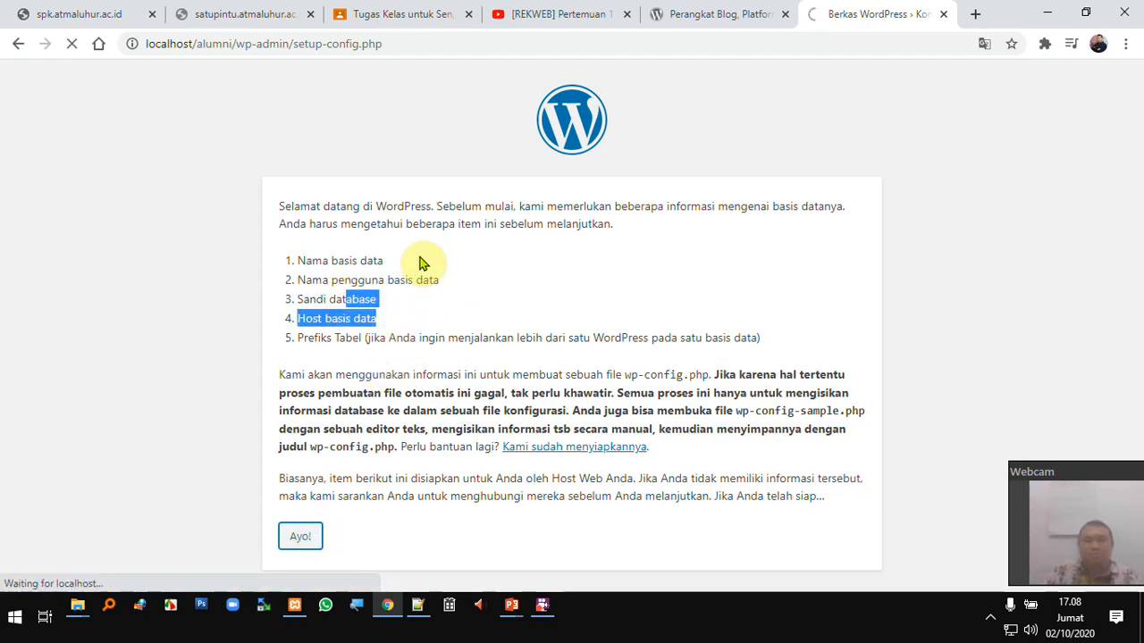
- Open localhost/phpmyadmin in a new browser tab
{"action": "left_click", "coordinate": [970, 16]}
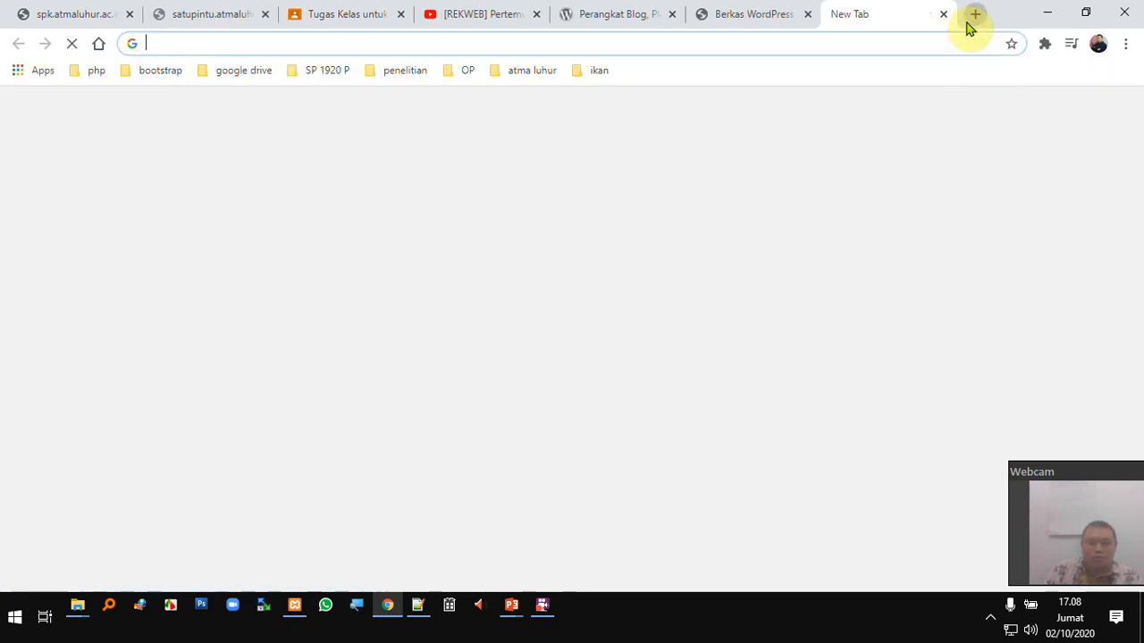
{"action": "type", "text": "localho"}
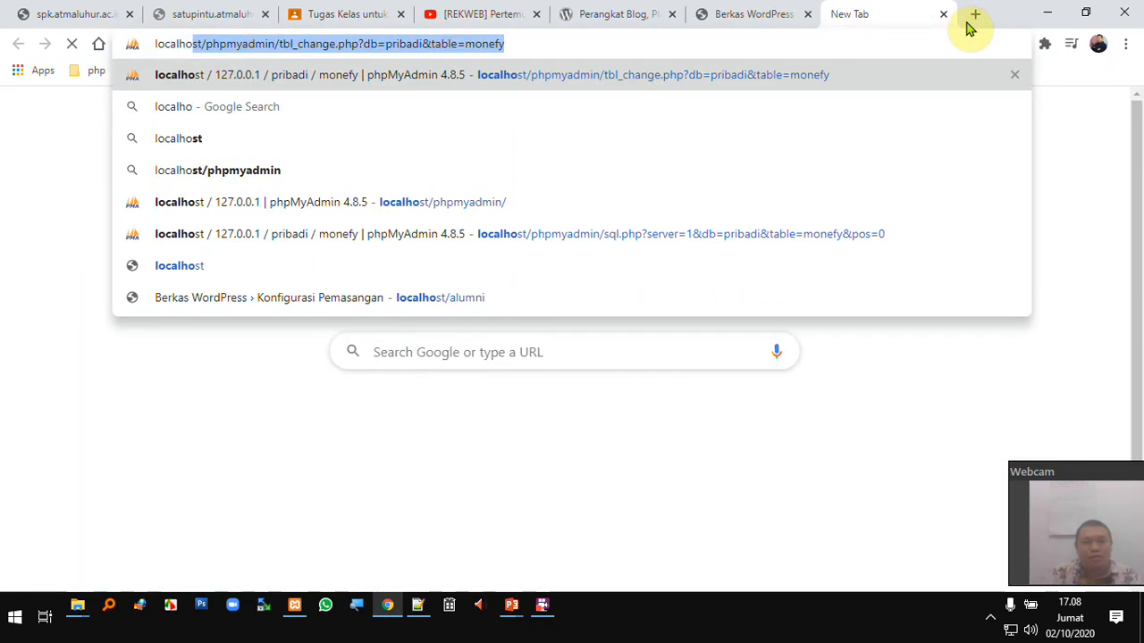
{"action": "type", "text": "st/phpe"}
{"action": "key", "text": "BackSpace"}
{"action": "type", "text": "yadm"}
{"action": "key", "text": "BackSpace"}
{"action": "key", "text": "BackSpace"}
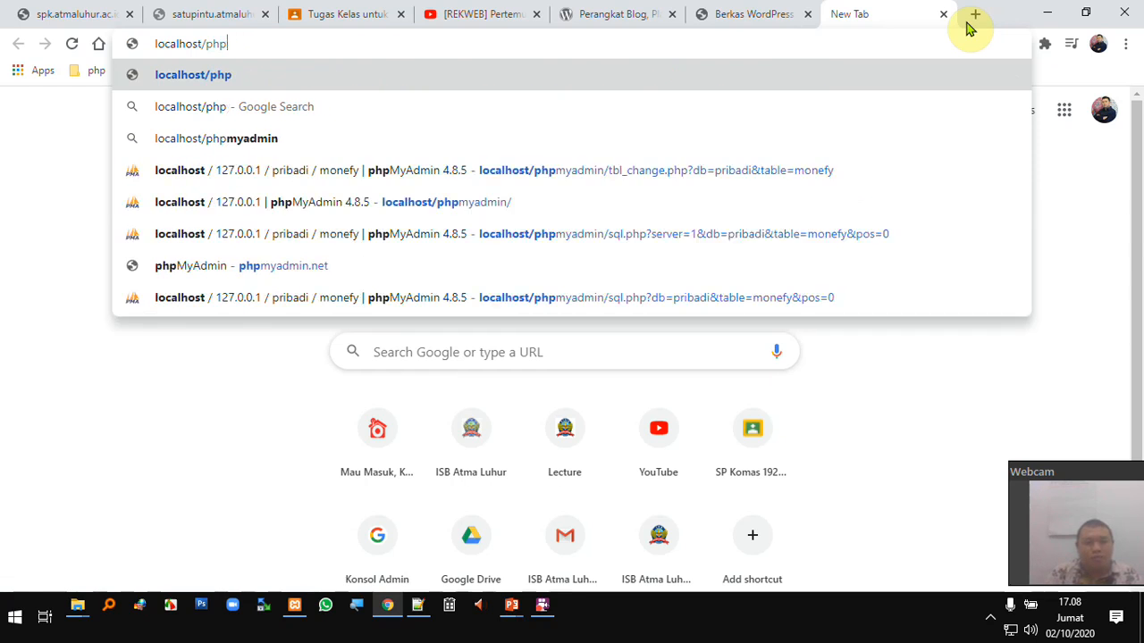
{"action": "type", "text": "myadmin"}
{"action": "key", "text": "Delete"}
{"action": "key", "text": "Return"}
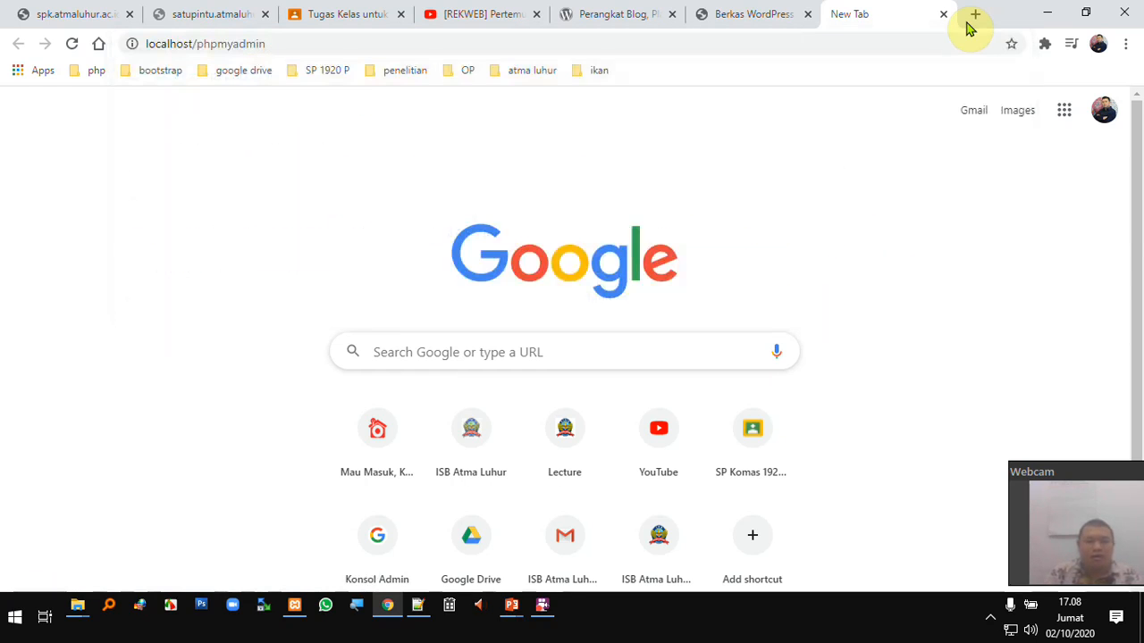
- Fill the setup form with database db_alumni, user root, blank password, host localhost, prefix al_
{"action": "left_click", "coordinate": [762, 13]}
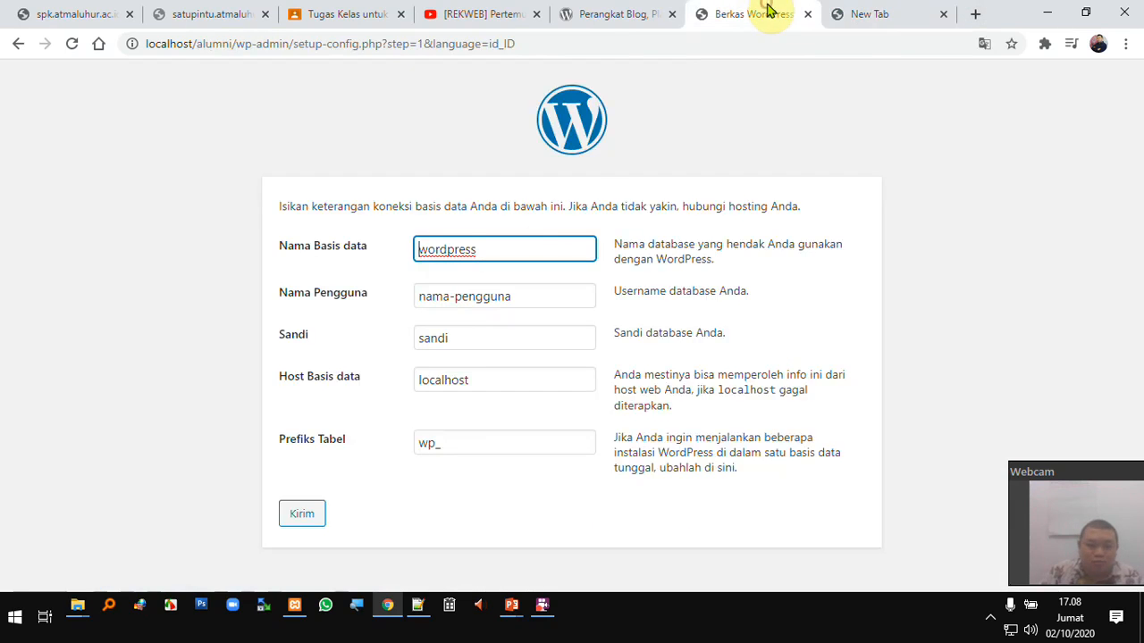
{"action": "left_click_drag", "start_coordinate": [507, 247], "coordinate": [294, 239]}
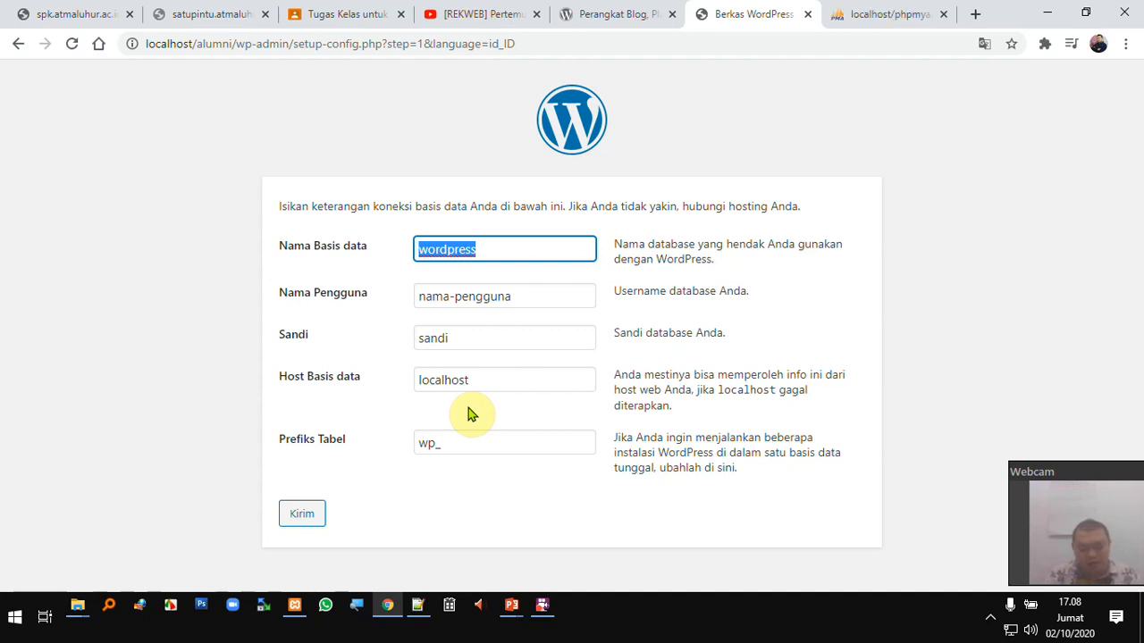
{"action": "type", "text": "db_alumni"}
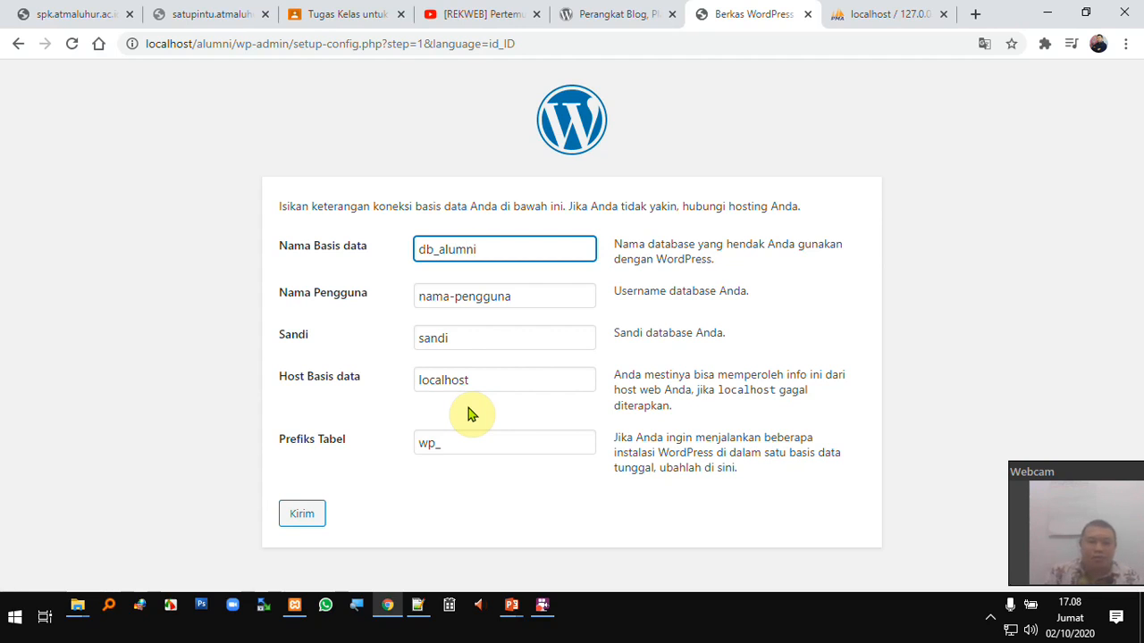
{"action": "key", "text": "Tab"}
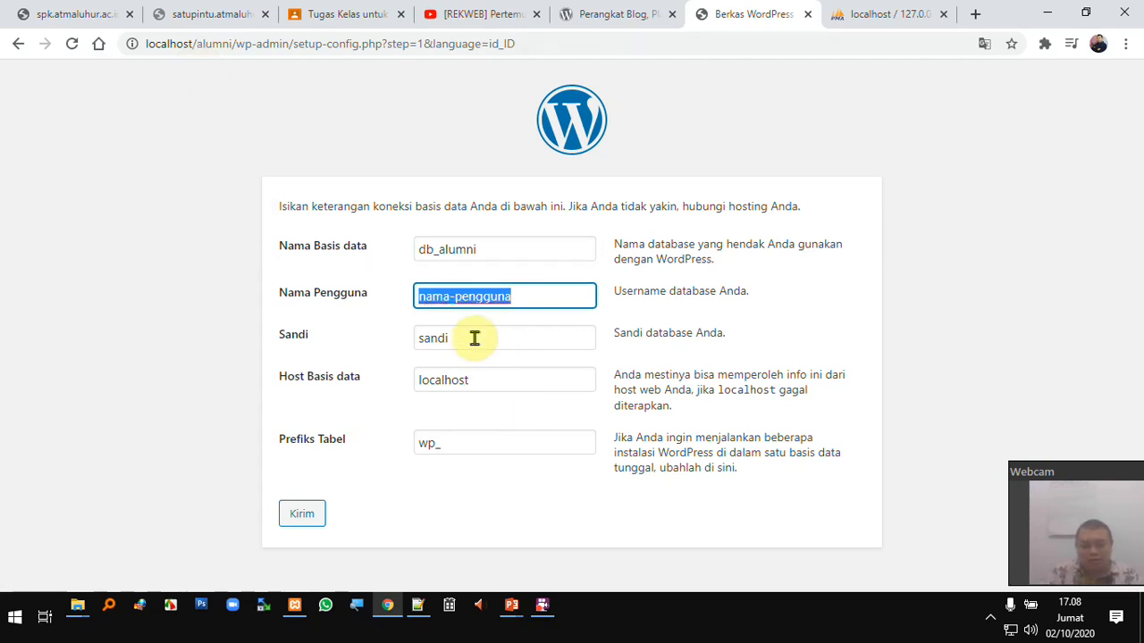
{"action": "type", "text": "root"}
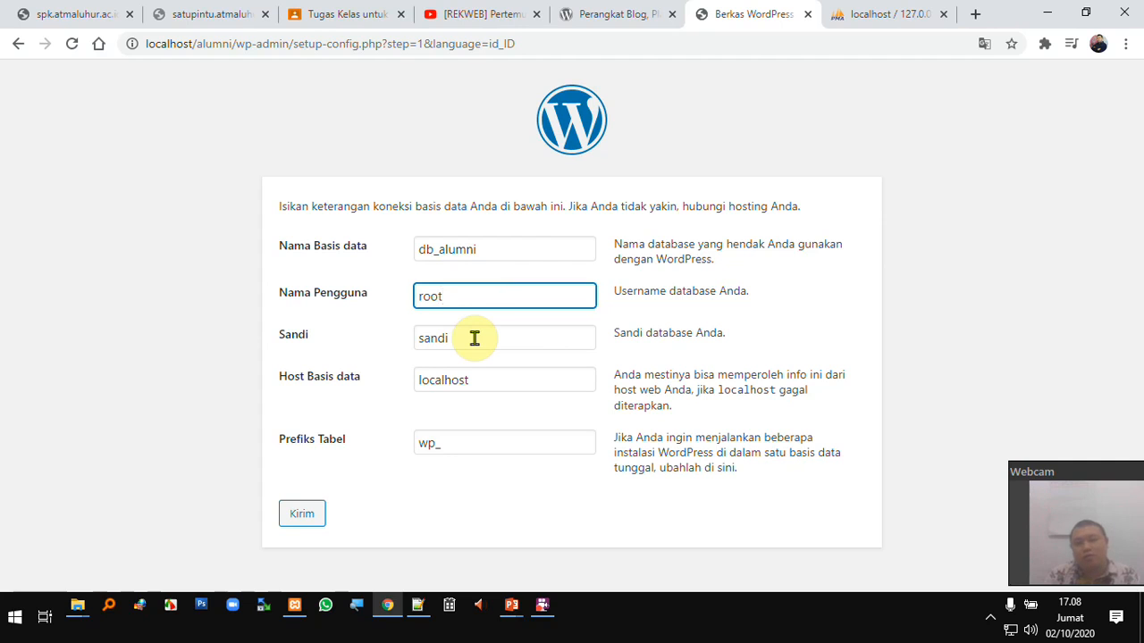
{"action": "key", "text": "Tab"}
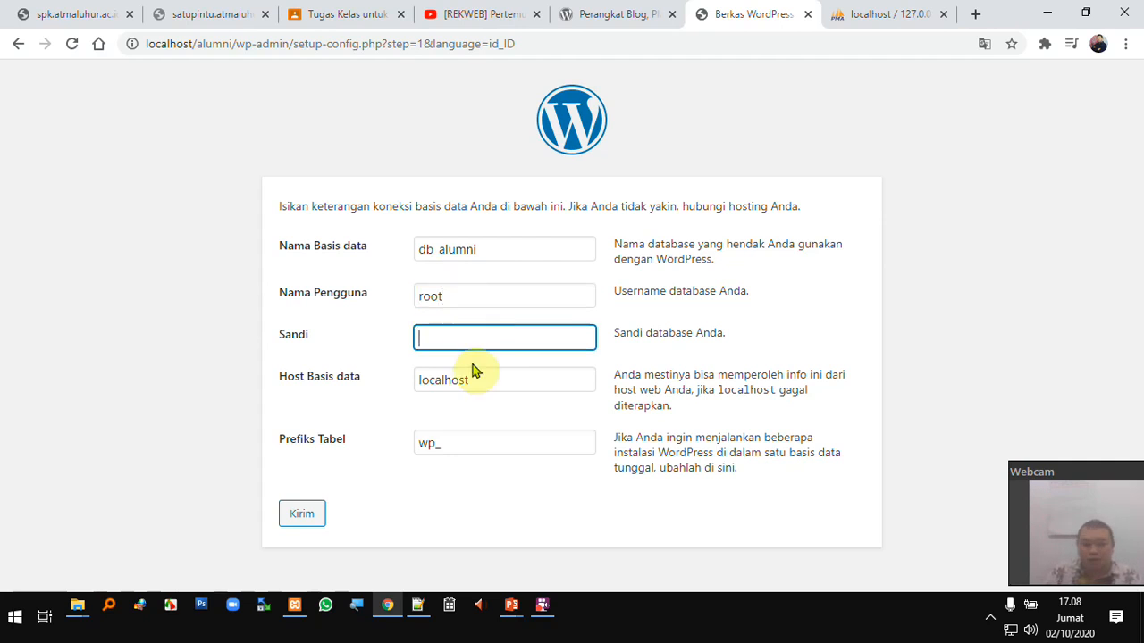
{"action": "double_click", "coordinate": [528, 379]}
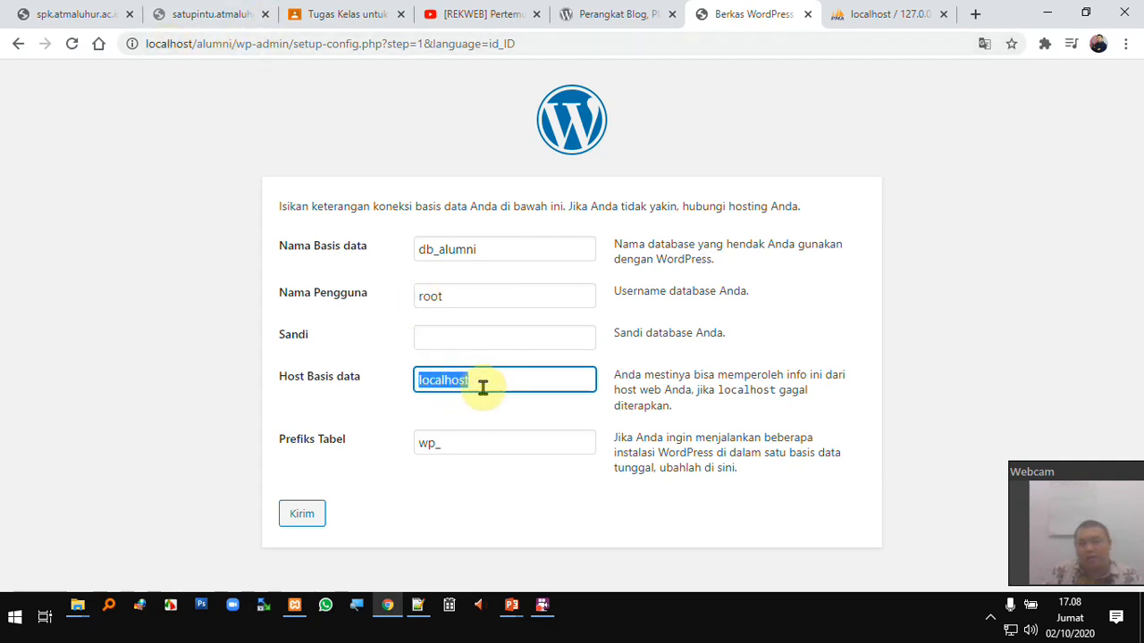
{"action": "double_click", "coordinate": [432, 441]}
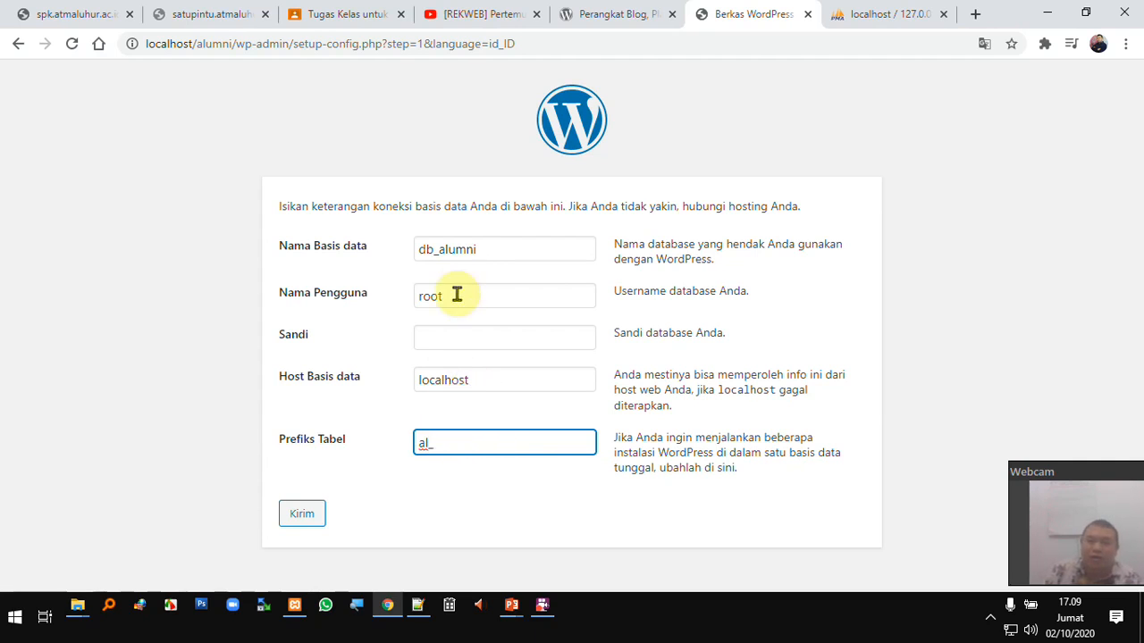
{"action": "double_click", "coordinate": [459, 254]}
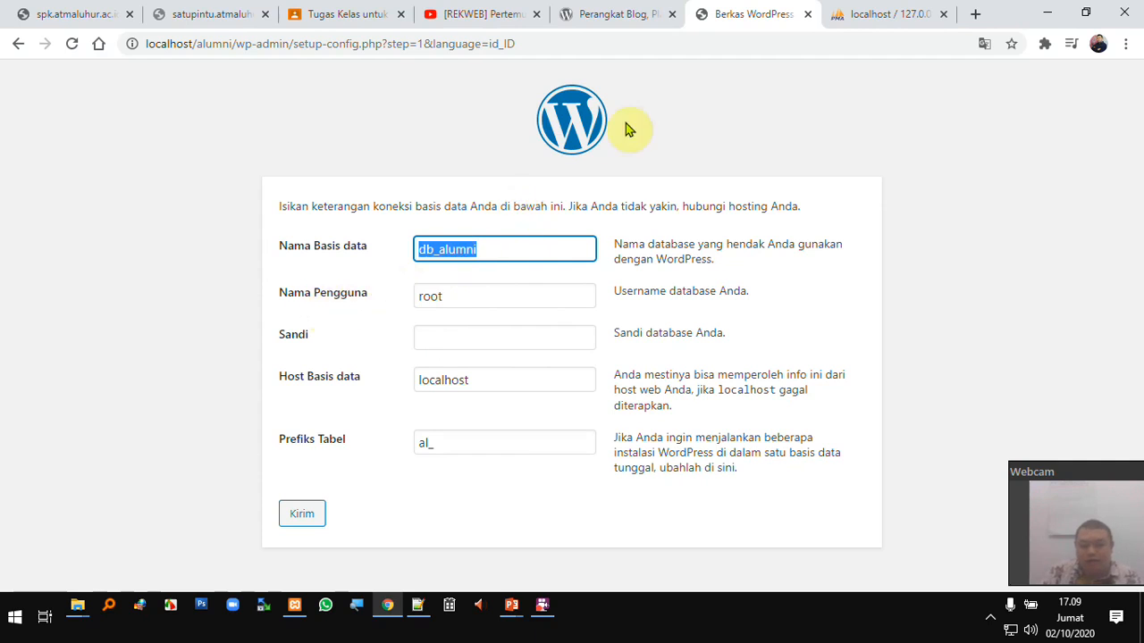
- Create and open an empty db_alumni database in phpMyAdmin's Databases tab
{"action": "left_click", "coordinate": [863, 20]}
{"action": "left_click", "coordinate": [272, 103]}
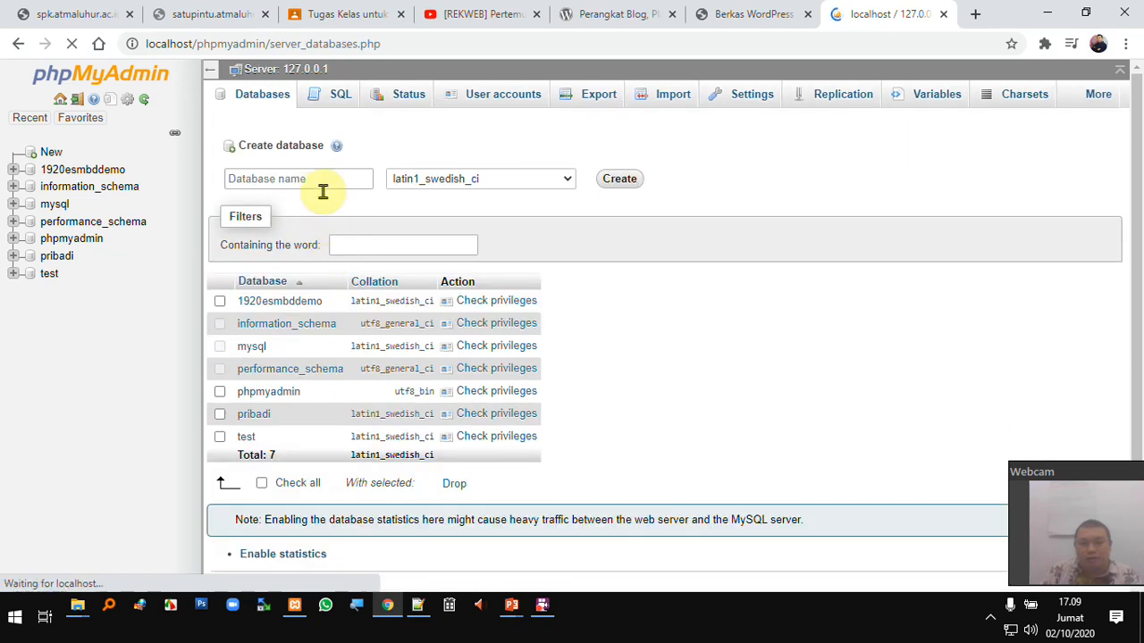
{"action": "left_click", "coordinate": [321, 179]}
{"action": "type", "text": "db_alumni"}
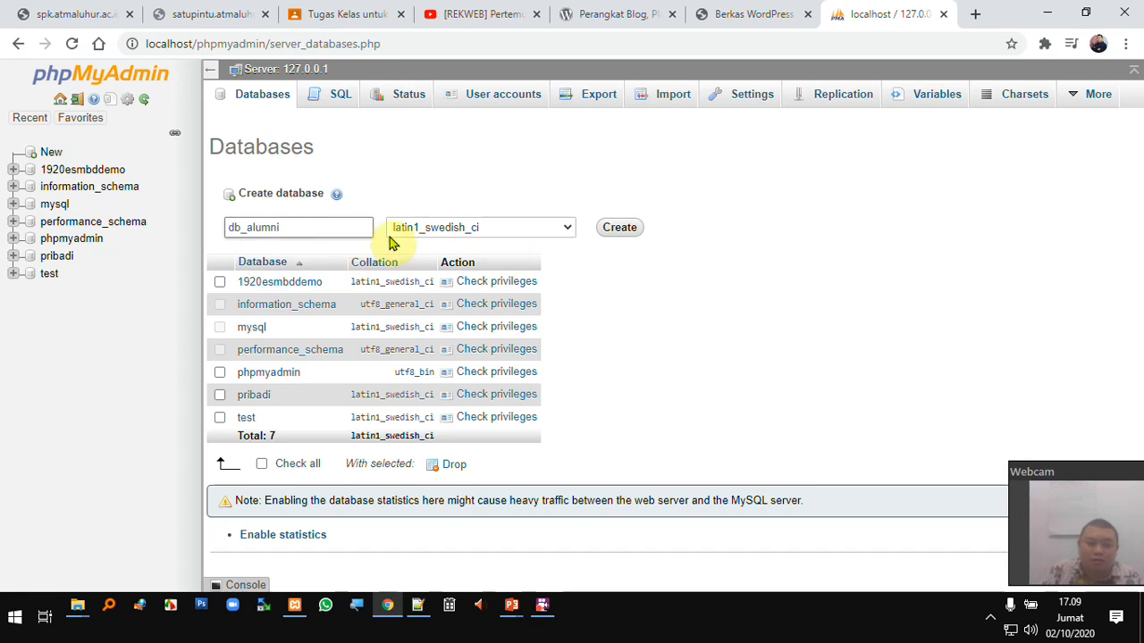
{"action": "left_click", "coordinate": [616, 233]}
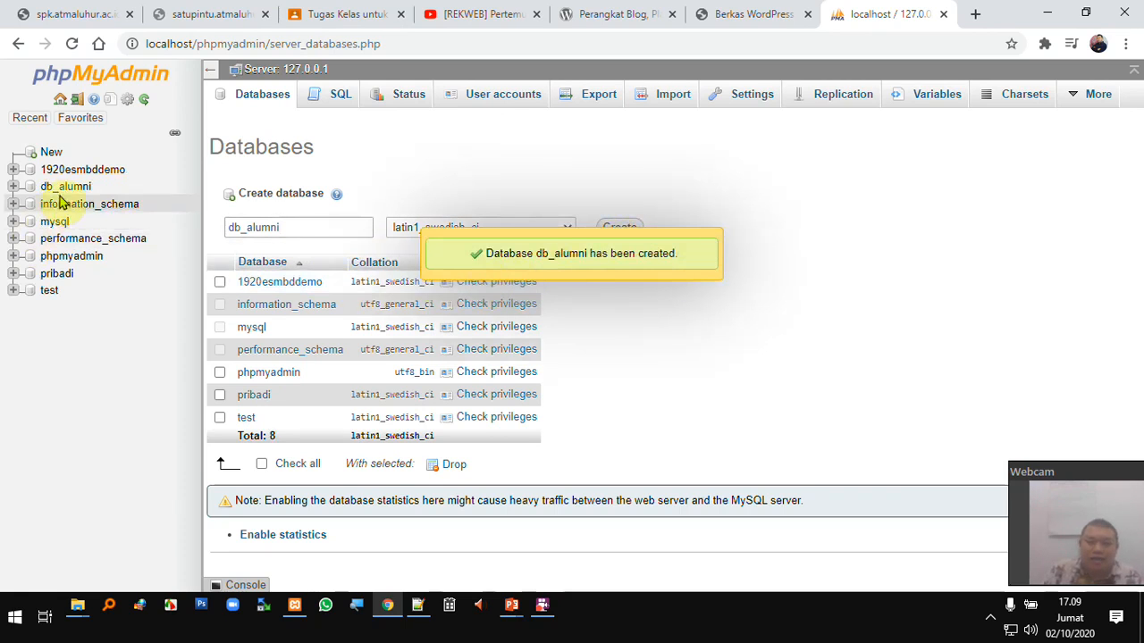
{"action": "left_click", "coordinate": [70, 188]}
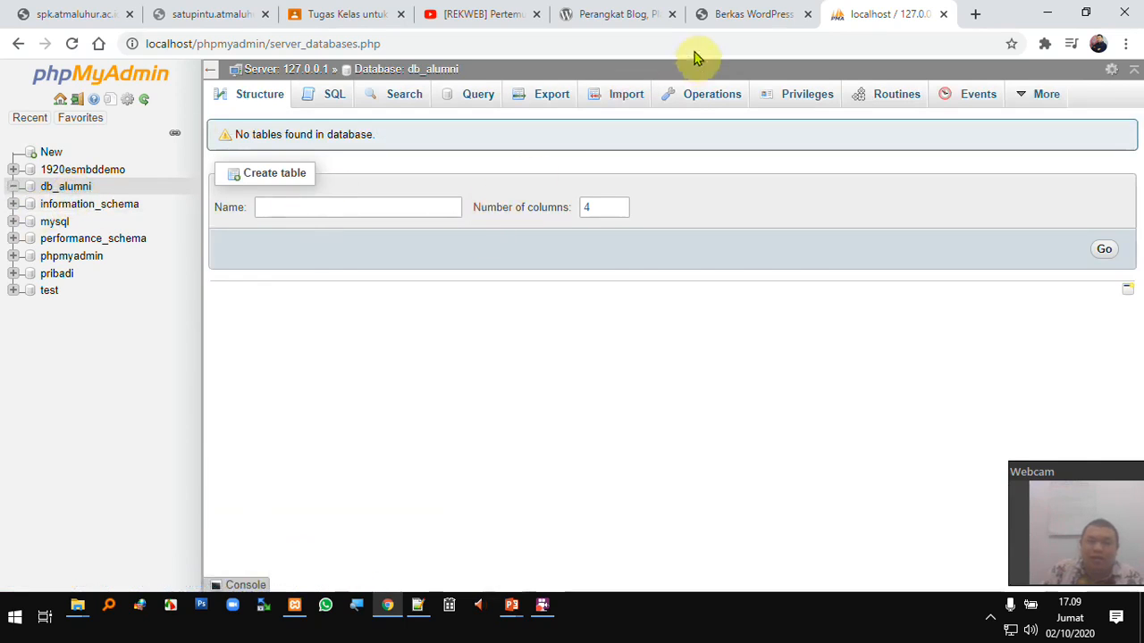
{"action": "left_click", "coordinate": [745, 18]}
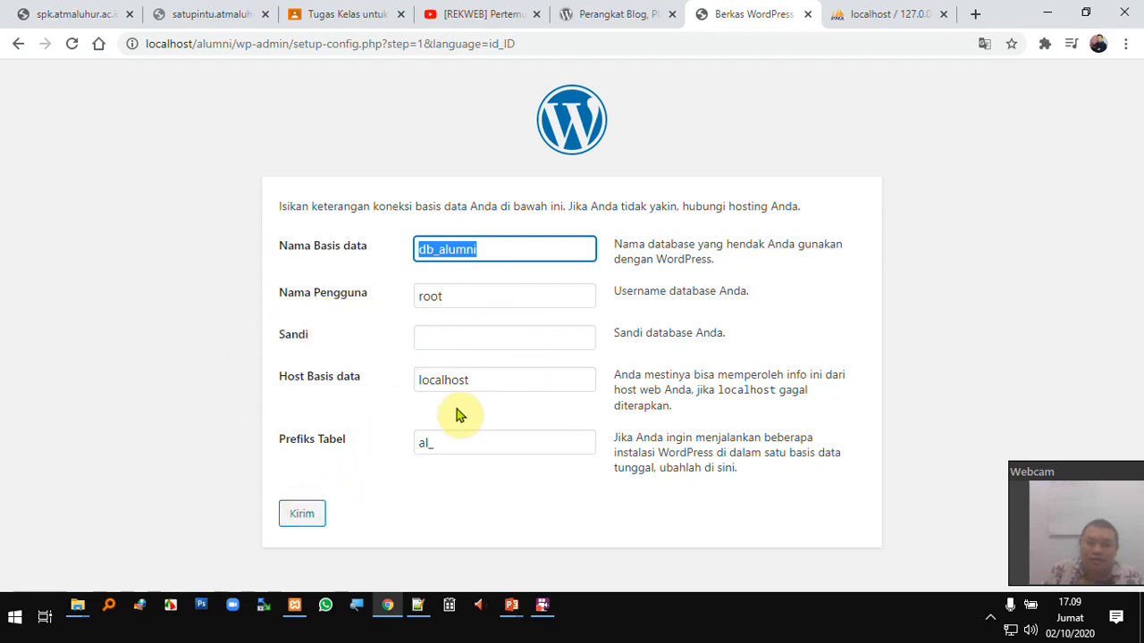
- Submit the database details with Kirim and start the installation with Jalankan pemasangan
{"action": "left_click", "coordinate": [302, 525]}
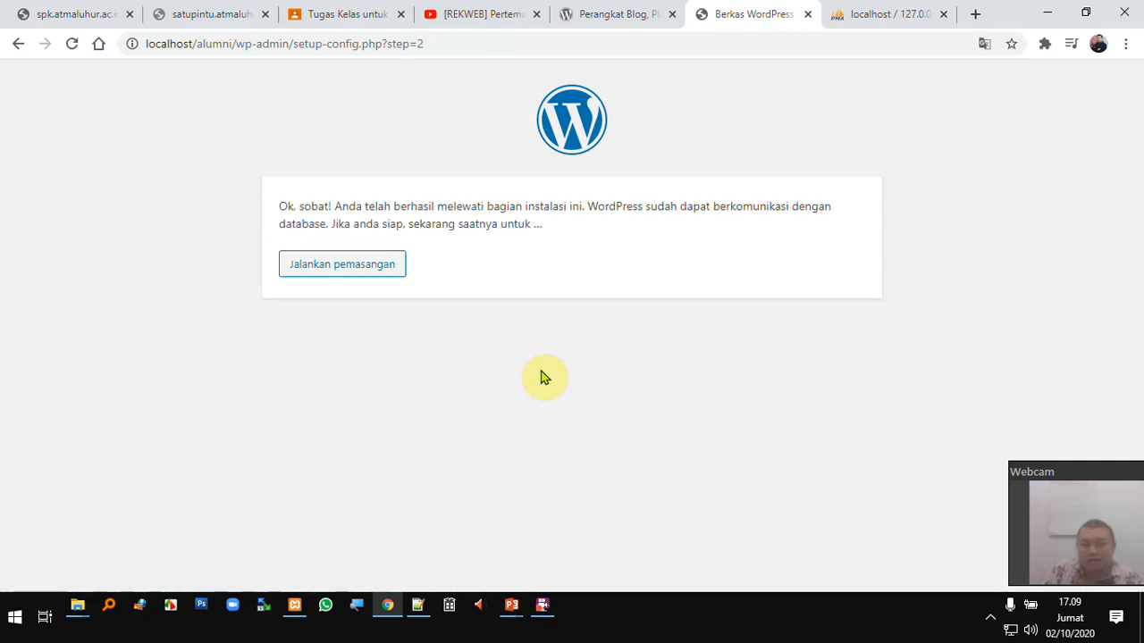
{"action": "left_click", "coordinate": [344, 275]}
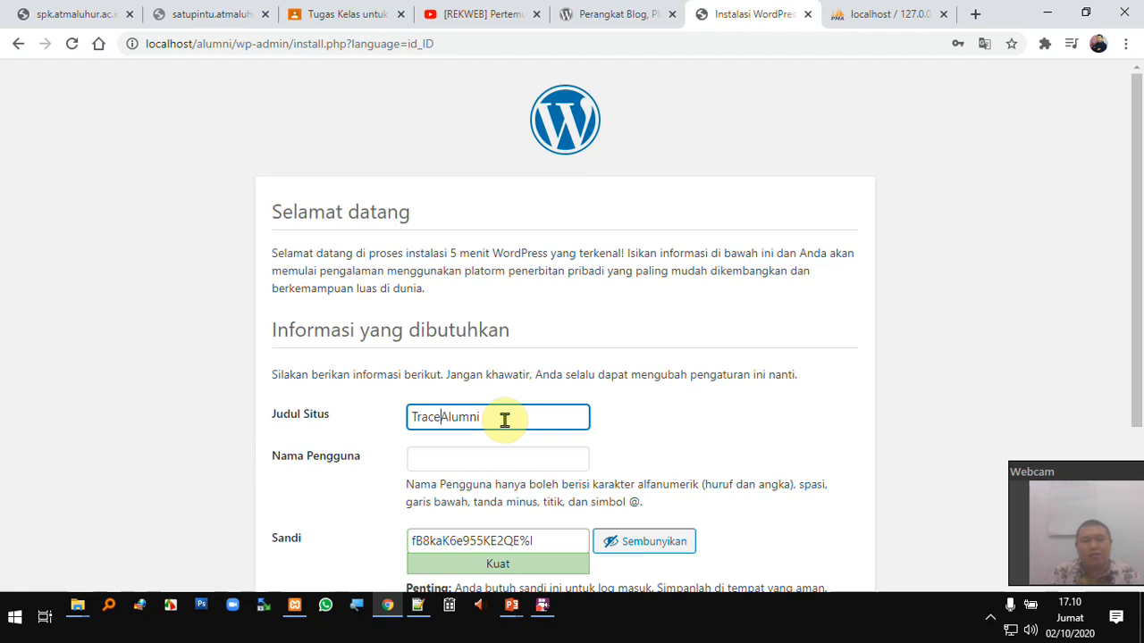
- Enter the admin username in the Nama Pengguna field and select it for copying
{"action": "scroll", "coordinate": [505, 420], "scroll_direction": "down", "scroll_amount": 2}
{"action": "left_click", "coordinate": [509, 302]}
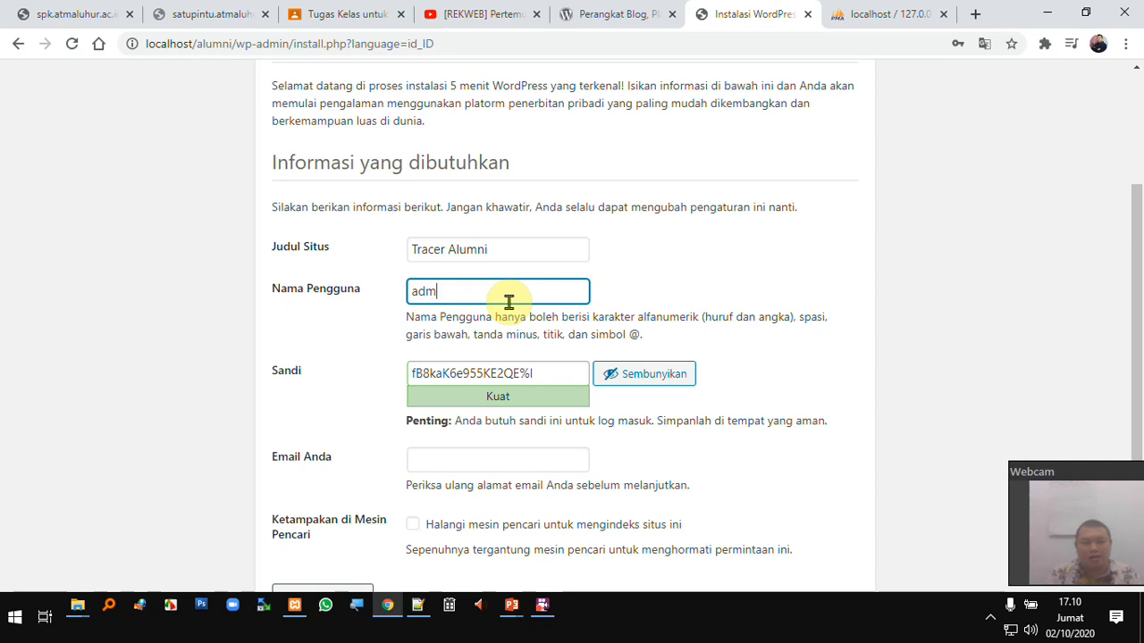
{"action": "type", "text": "adminAlumni"}
{"action": "double_click", "coordinate": [465, 291]}
{"action": "key", "text": "ctrl+c"}
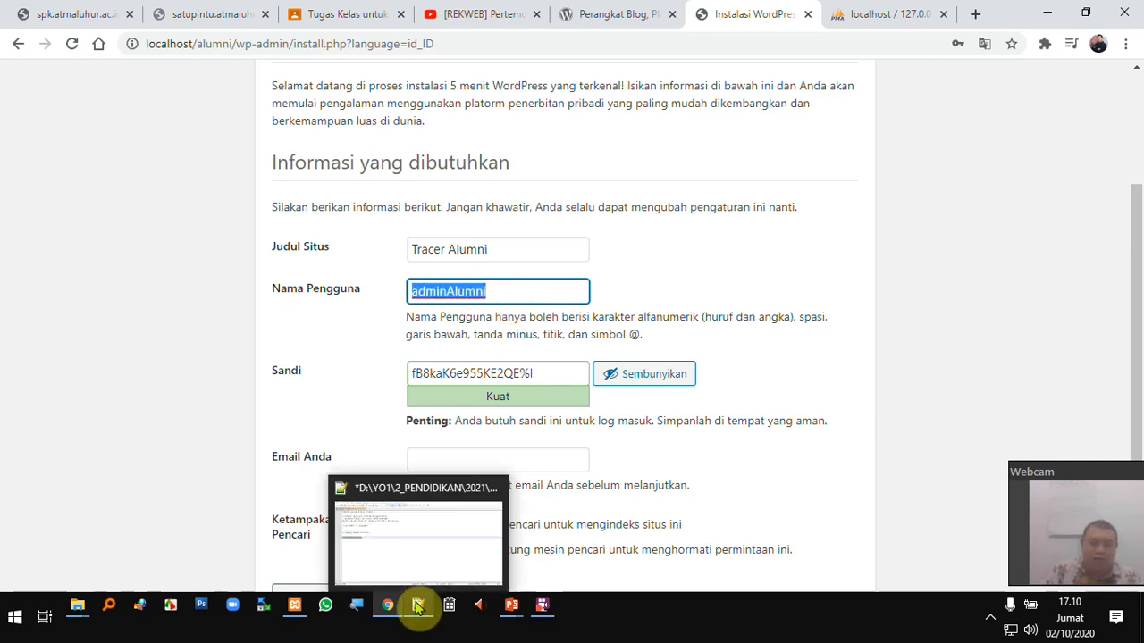
- Add 'user =' and 'pass =' lines with the admin username and chosen password to the Notepad++ notes
{"action": "left_click", "coordinate": [417, 606]}
{"action": "key", "text": "End"}
{"action": "key", "text": "Return"}
{"action": "key", "text": "Return"}
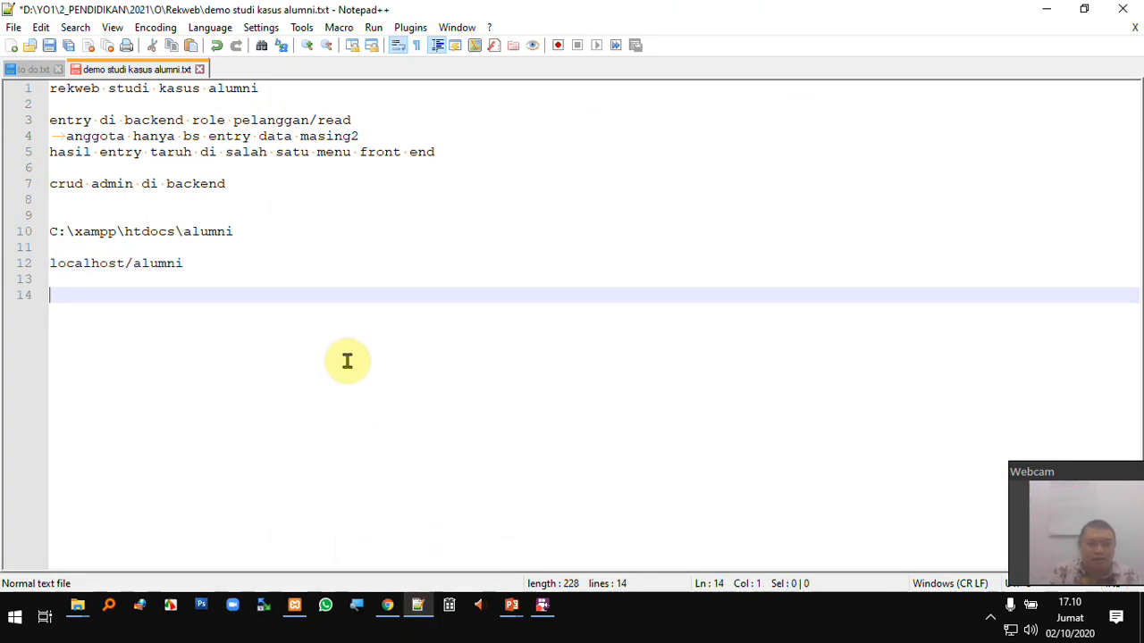
{"action": "key", "text": "ctrl+v"}
{"action": "key", "text": "Return"}
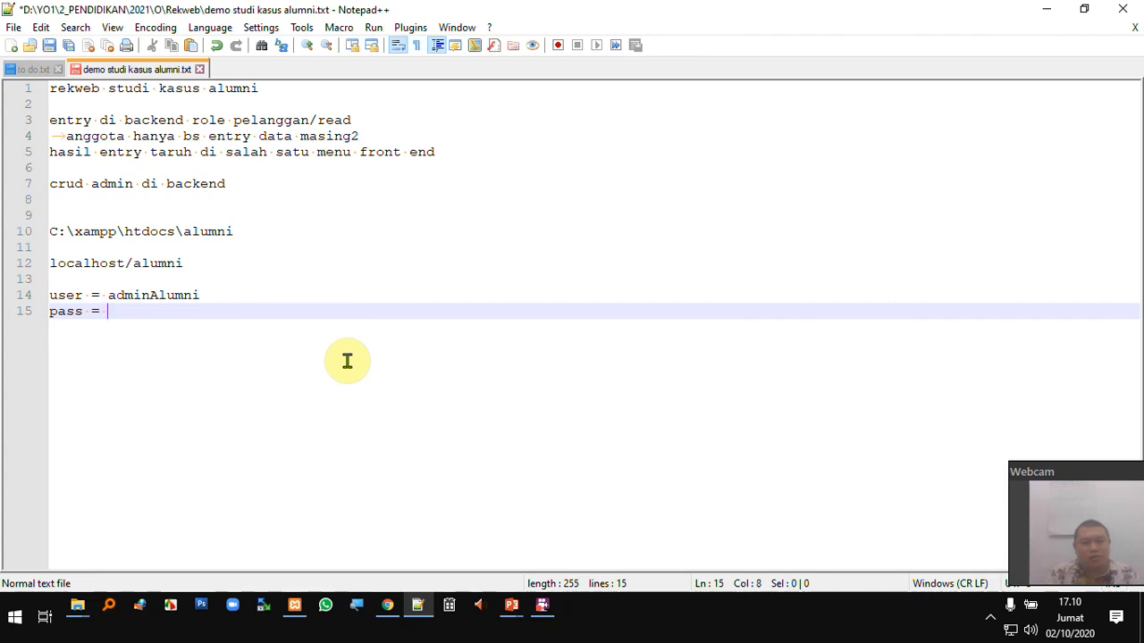
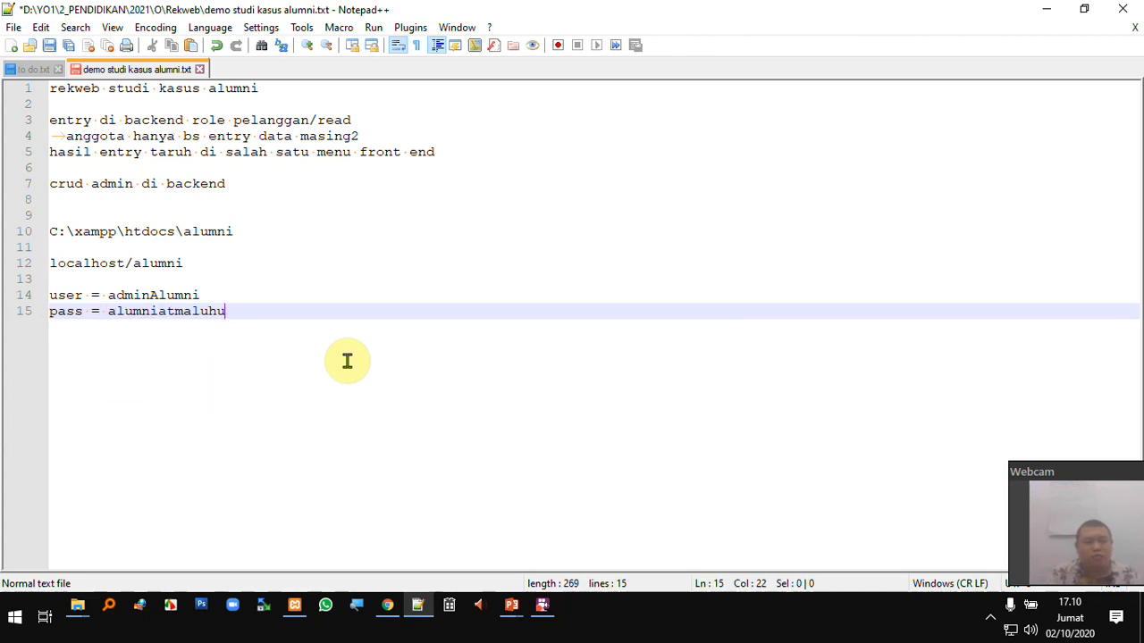
{"action": "double_click", "coordinate": [191, 312]}
{"action": "key", "text": "ctrl+c"}
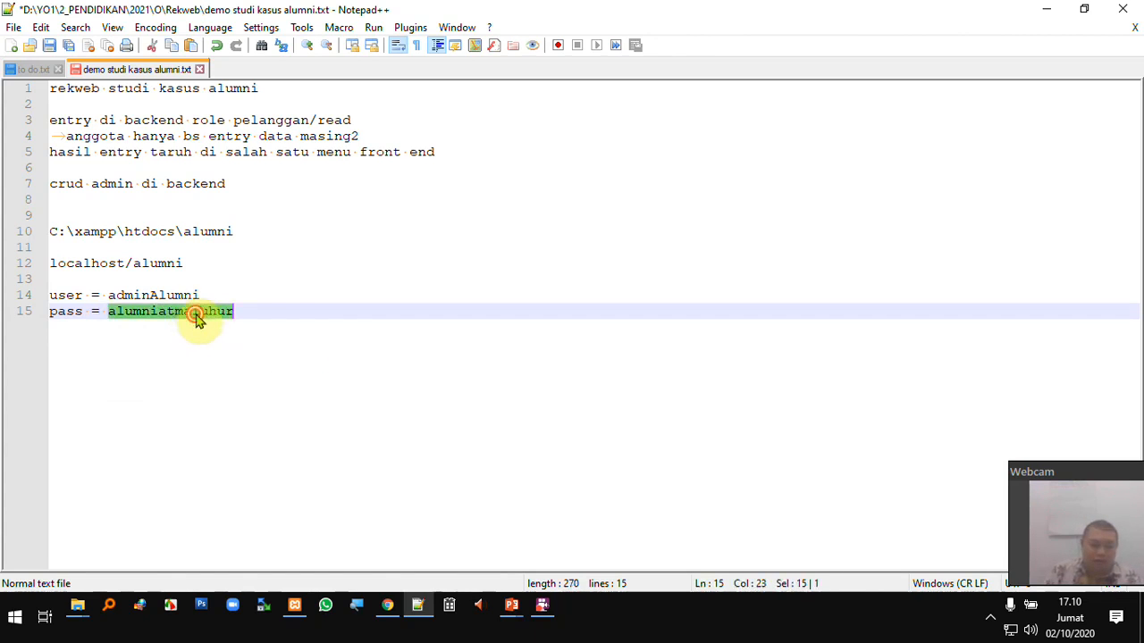
- Replace the generated password in the install form's Sandi field with the noted password
{"action": "left_click", "coordinate": [387, 605]}
{"action": "left_click", "coordinate": [498, 373]}
{"action": "key", "text": "ctrl+a"}
{"action": "key", "text": "ctrl+v"}
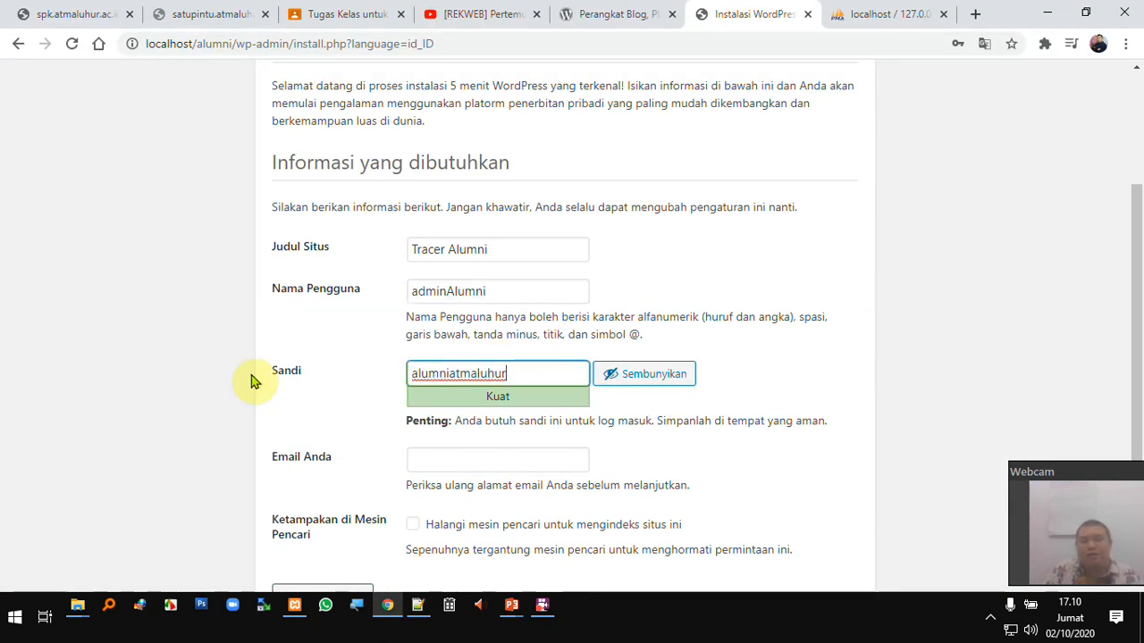
- Fill in the admin e-mail, check the title, username and password, then run Instal WordPress
{"action": "left_click", "coordinate": [480, 461]}
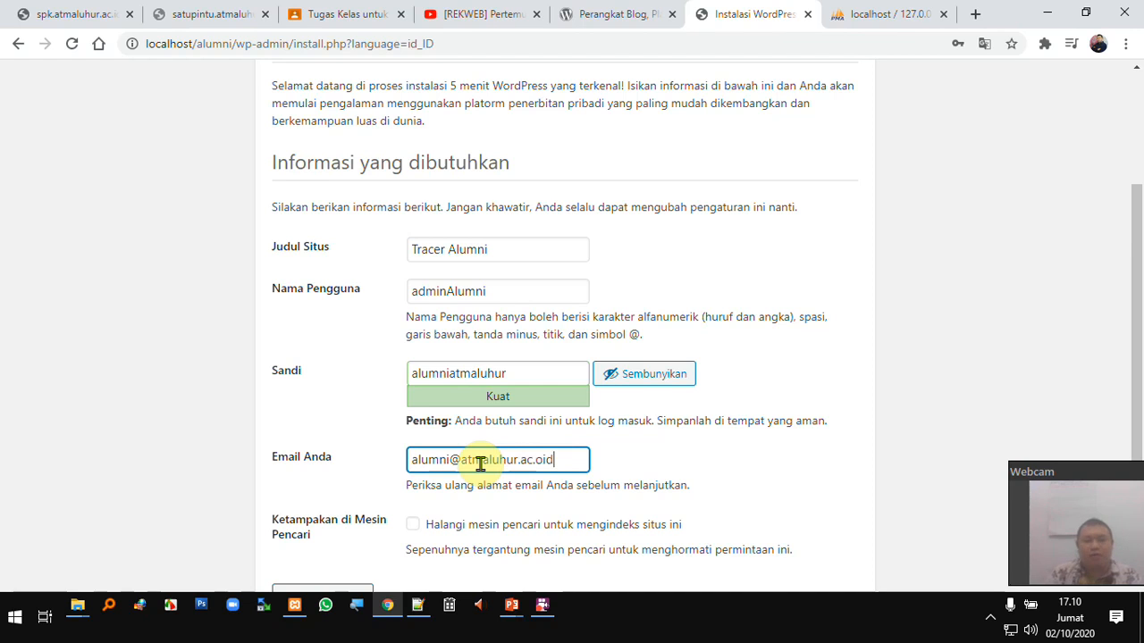
{"action": "scroll", "coordinate": [480, 463], "scroll_direction": "down", "scroll_amount": 1}
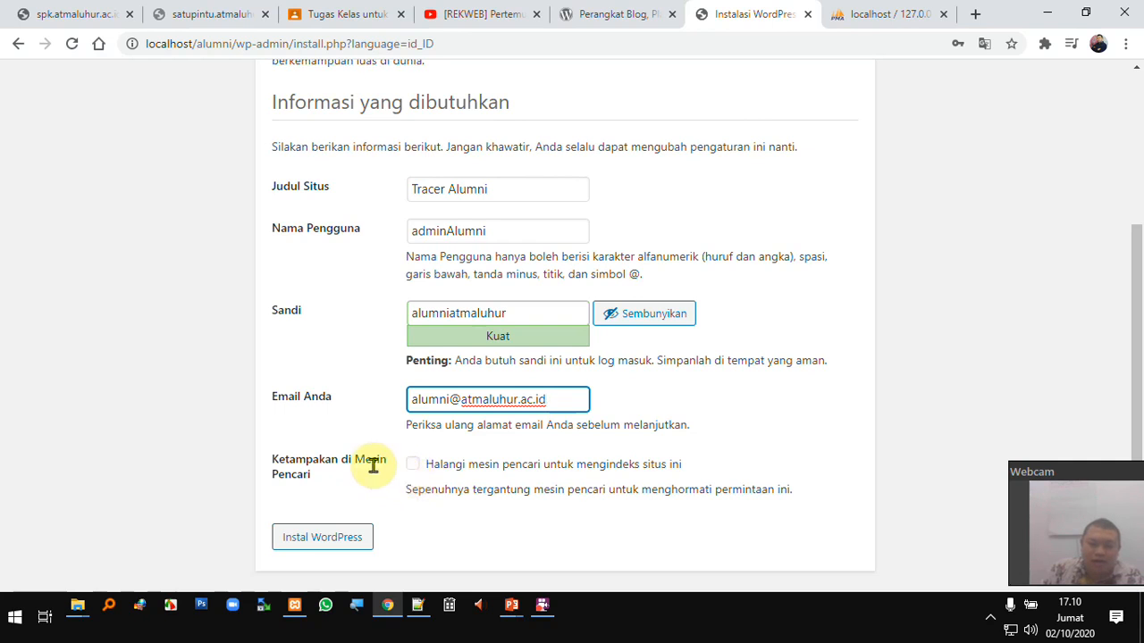
{"action": "scroll", "coordinate": [371, 465], "scroll_direction": "up", "scroll_amount": 4}
{"action": "scroll", "coordinate": [372, 464], "scroll_direction": "down", "scroll_amount": 4}
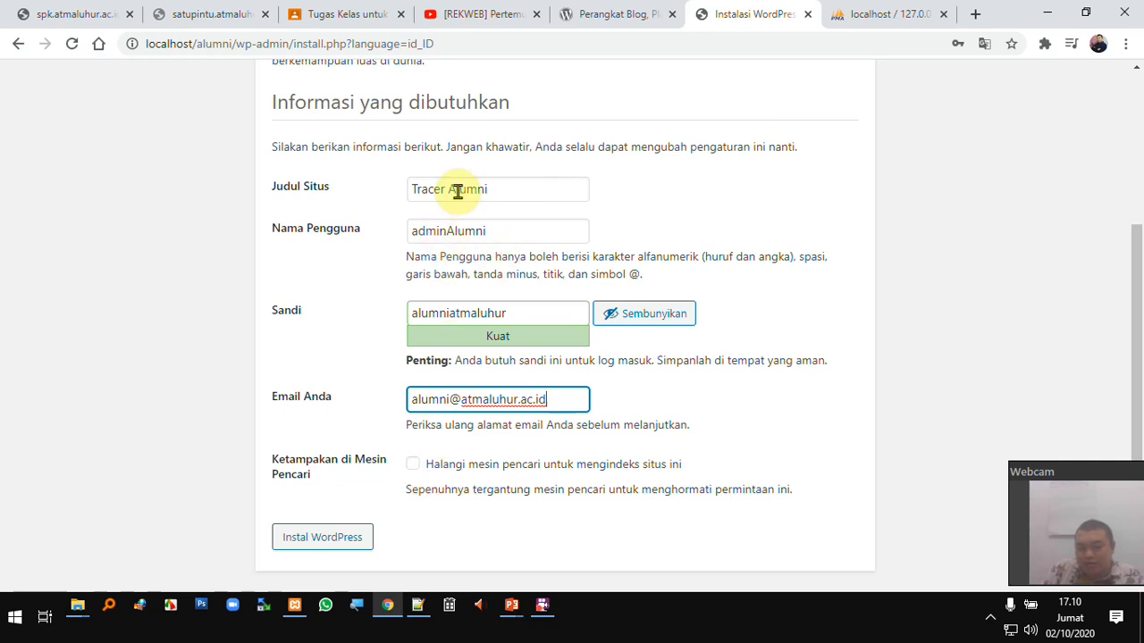
{"action": "triple_click", "coordinate": [506, 188]}
{"action": "triple_click", "coordinate": [517, 237]}
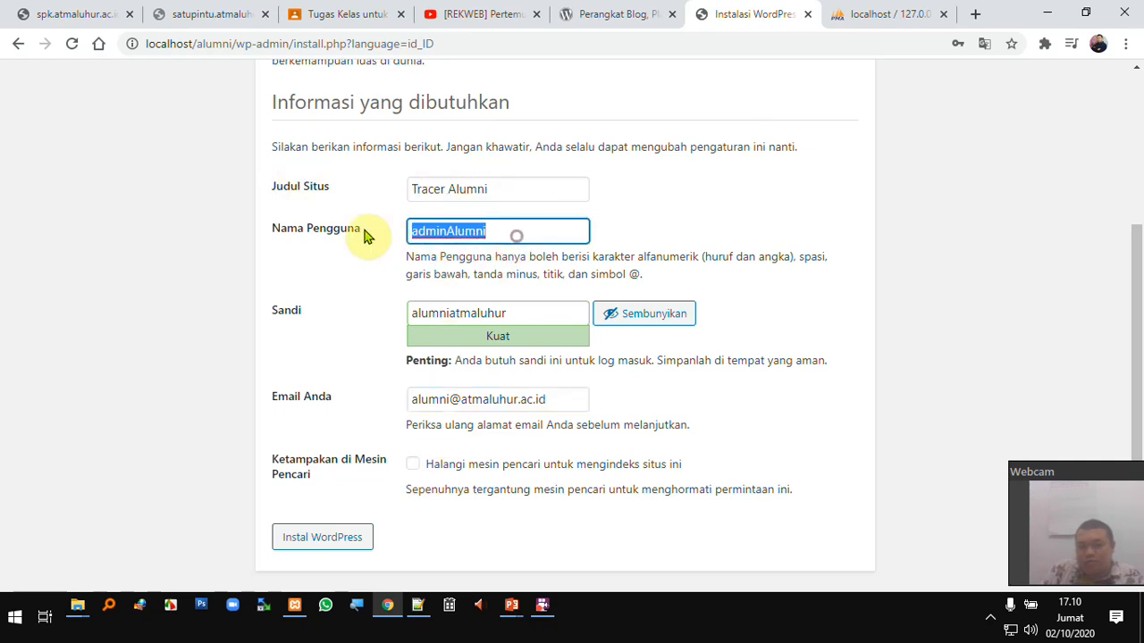
{"action": "triple_click", "coordinate": [523, 309]}
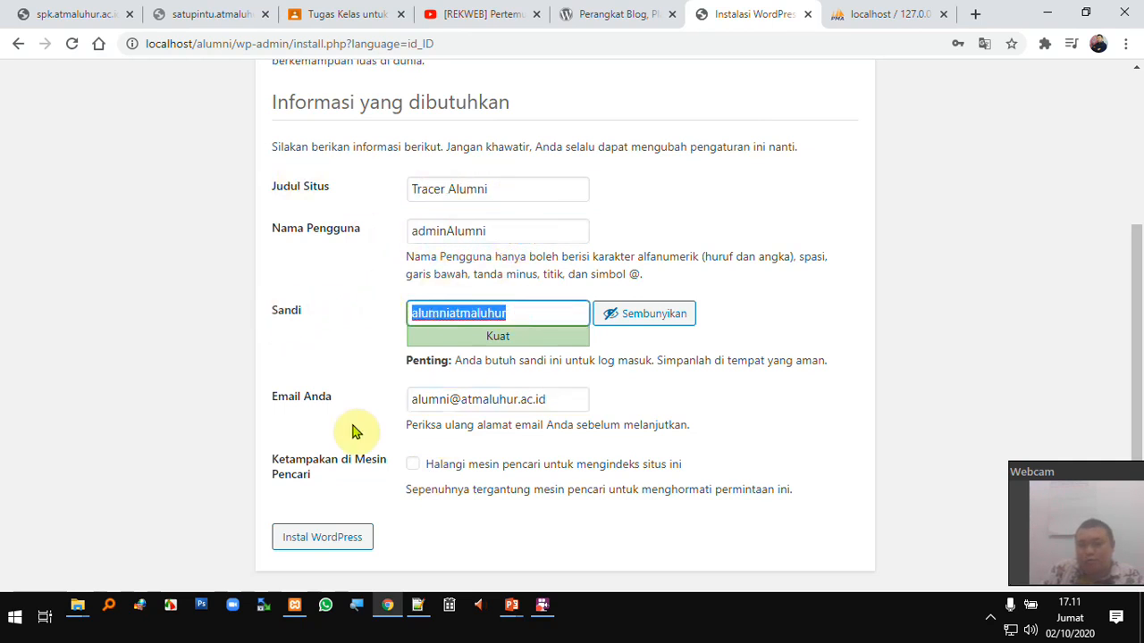
{"action": "left_click", "coordinate": [341, 547]}
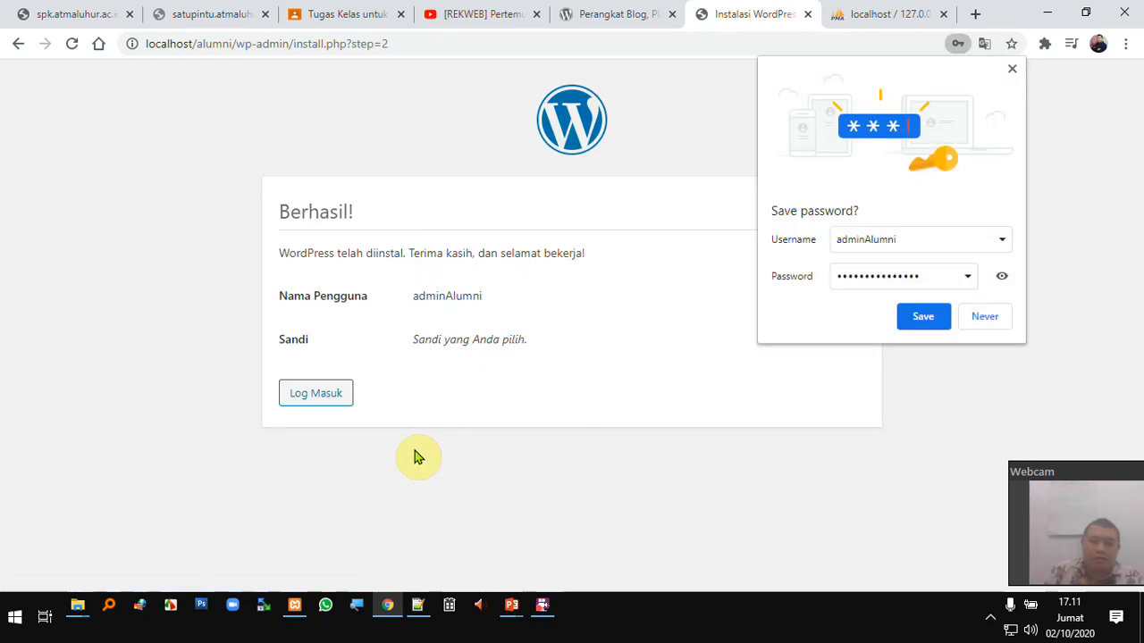
- Decline Chrome's password saving, open the login page and paste the admin username from the notes
{"action": "left_click", "coordinate": [990, 320]}
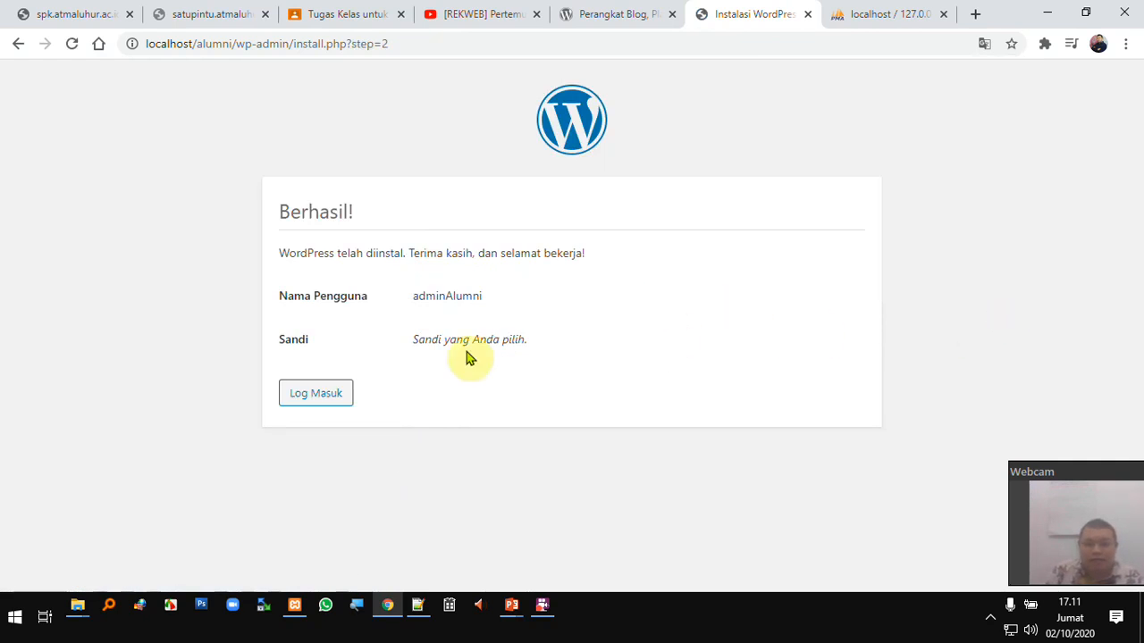
{"action": "left_click", "coordinate": [325, 398]}
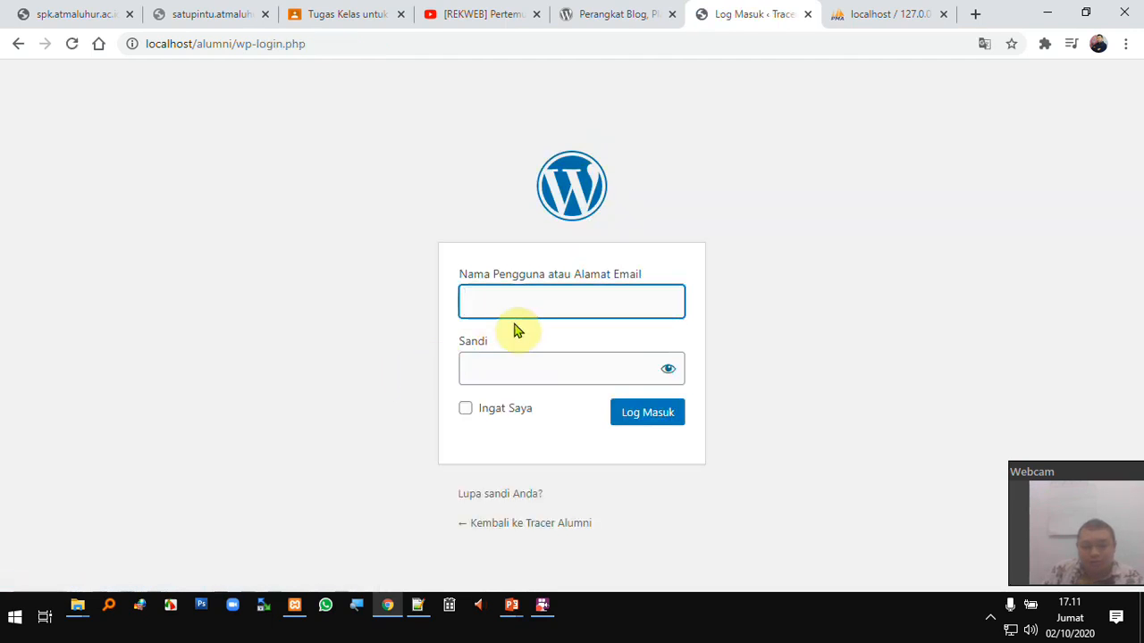
{"action": "left_click", "coordinate": [416, 605]}
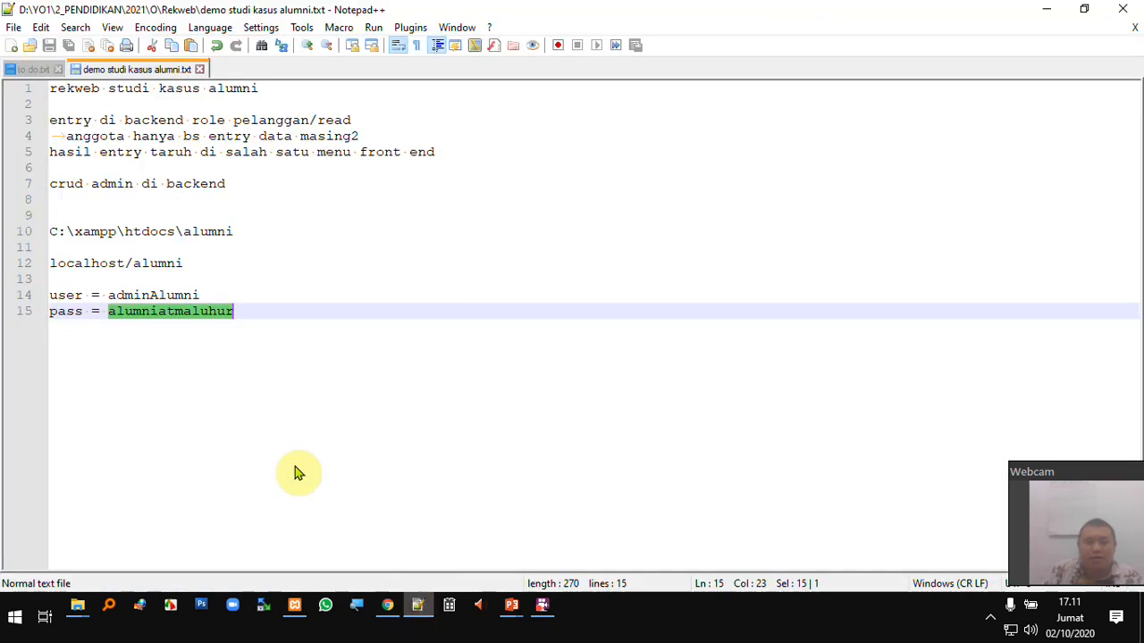
{"action": "left_click", "coordinate": [157, 295]}
{"action": "double_click", "coordinate": [156, 294]}
{"action": "key", "text": "ctrl+c"}
{"action": "left_click", "coordinate": [387, 605]}
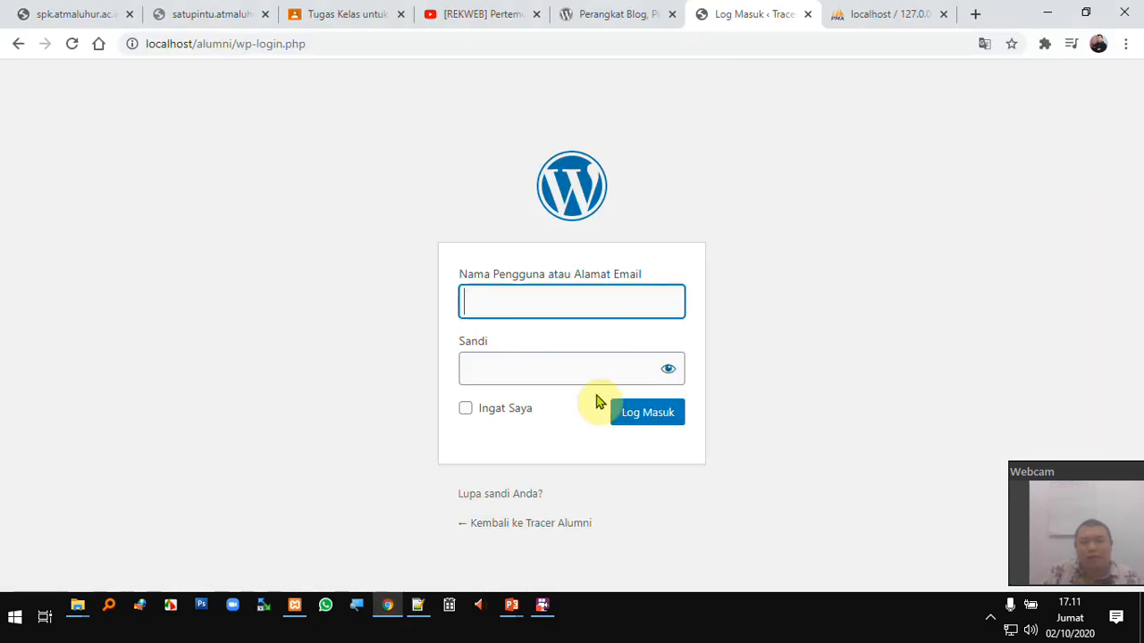
{"action": "key", "text": "ctrl+v"}
- Put the noted password into the Sandi field and tick Ingat Saya
{"action": "left_click", "coordinate": [417, 604]}
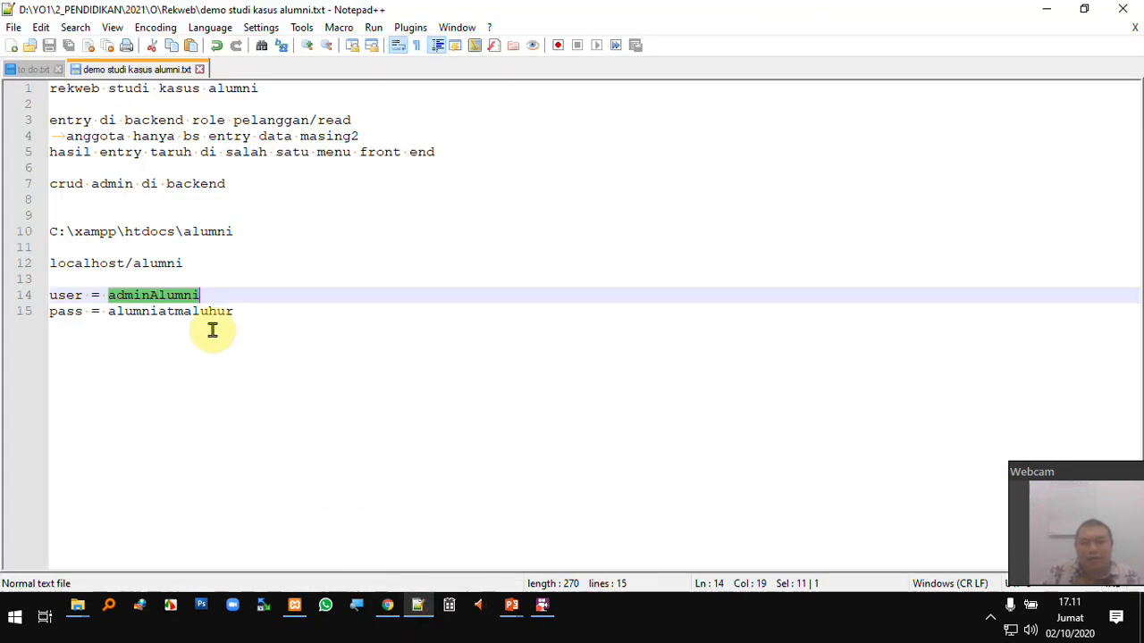
{"action": "left_click", "coordinate": [202, 312]}
{"action": "double_click", "coordinate": [204, 318]}
{"action": "left_click", "coordinate": [396, 605]}
{"action": "left_click", "coordinate": [523, 364]}
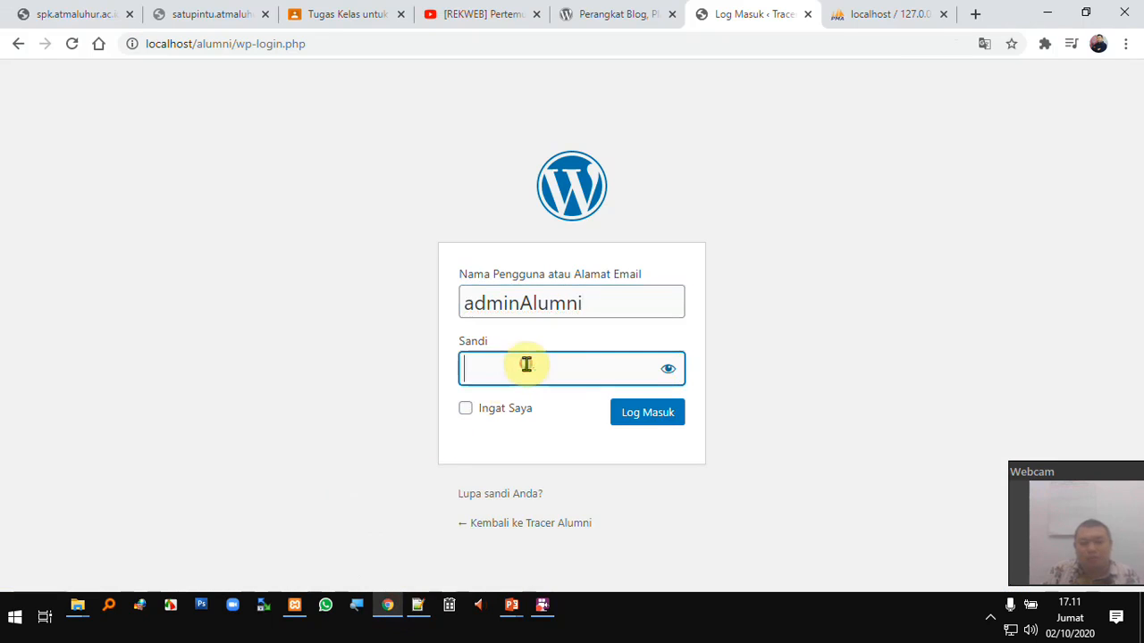
{"action": "left_click", "coordinate": [466, 412]}
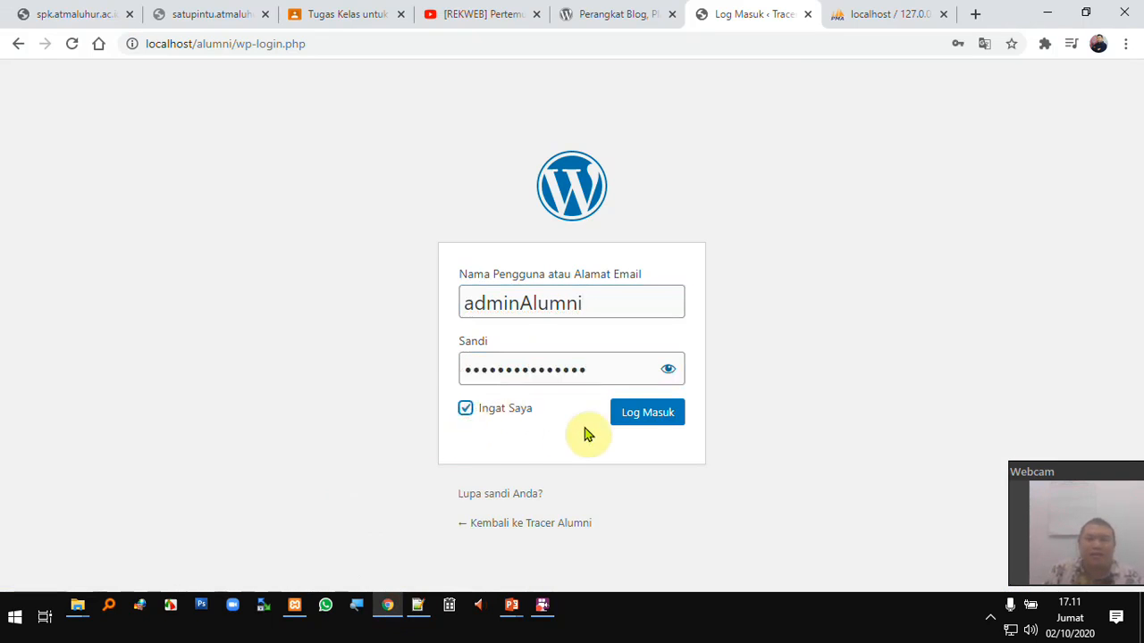
- Log in to the dashboard and open Tracer Alumni's Kunjungi Situs link in a new tab
{"action": "left_click", "coordinate": [630, 417]}
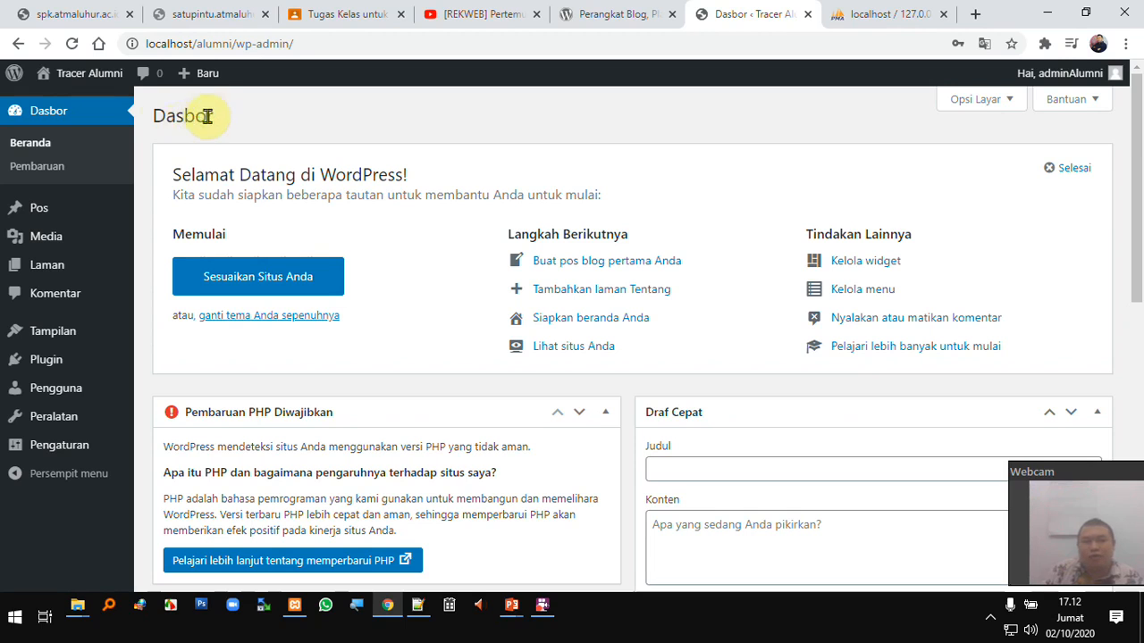
{"action": "mouse_move", "coordinate": [94, 87]}
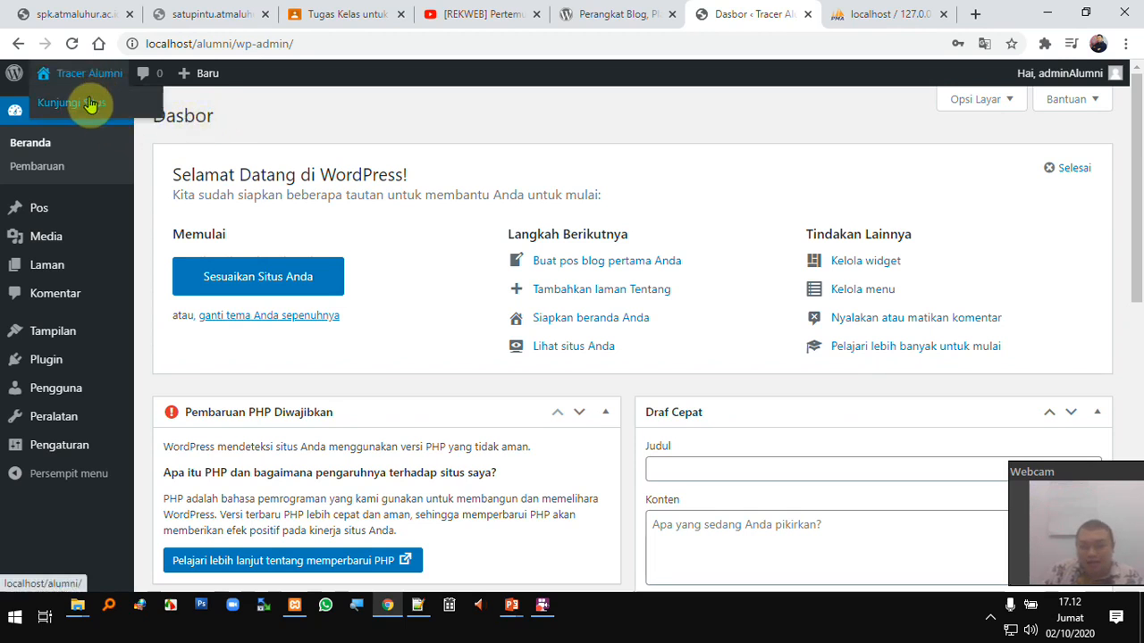
{"action": "right_click", "coordinate": [95, 105]}
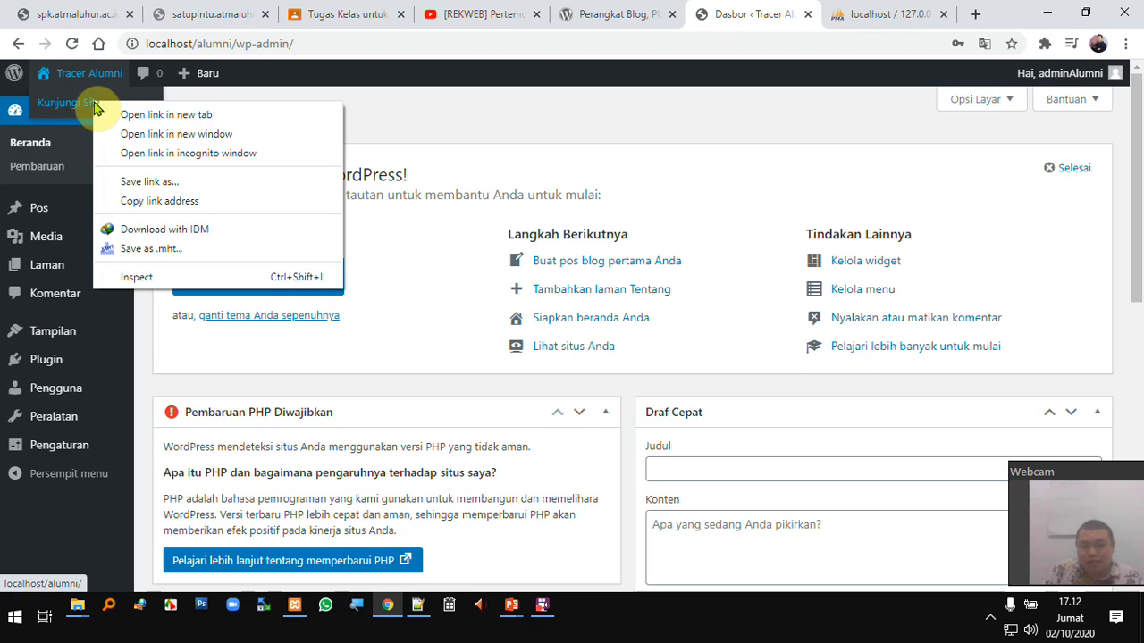
{"action": "left_click", "coordinate": [193, 121]}
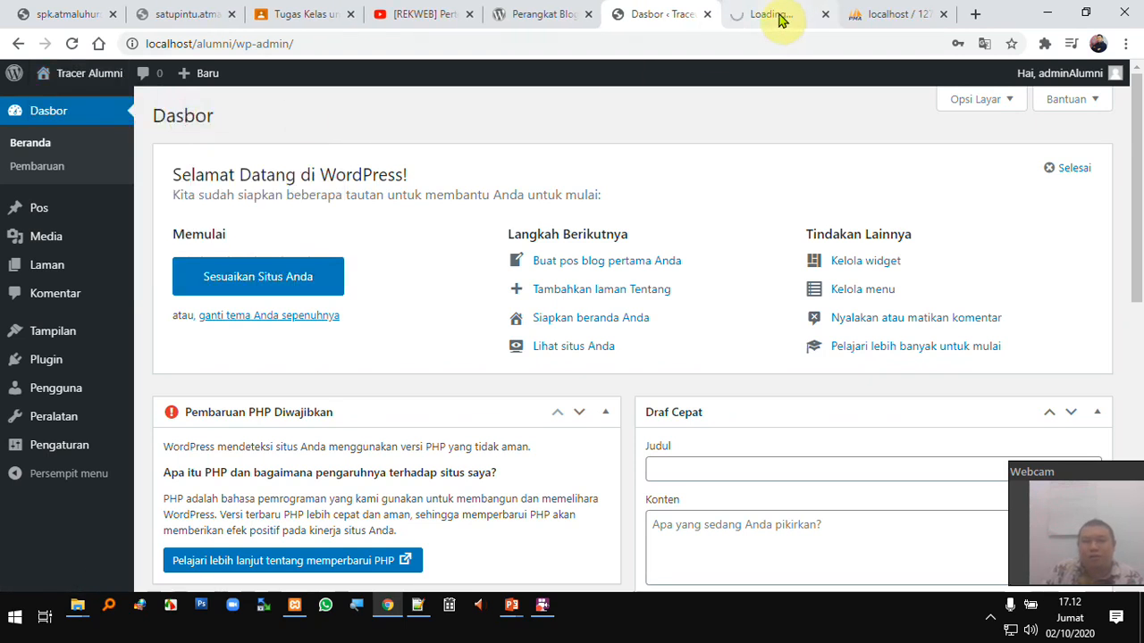
- View the Tracer Alumni front page showing the Halo dunia! post
{"action": "left_click", "coordinate": [779, 16]}
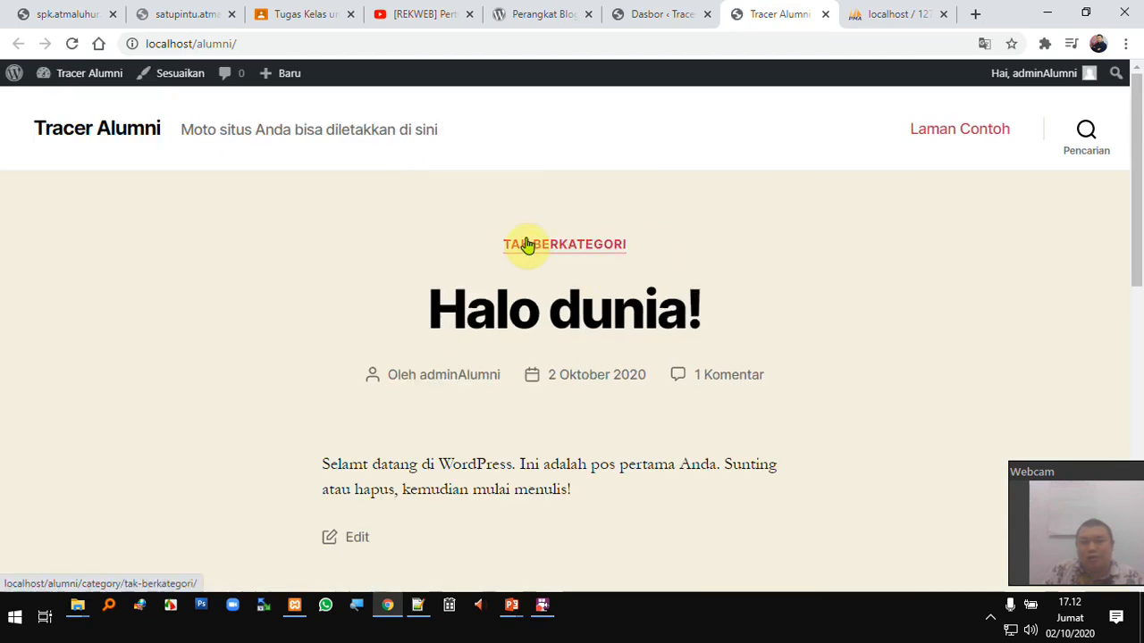
{"action": "scroll", "coordinate": [579, 293], "scroll_direction": "down", "scroll_amount": 5}
{"action": "scroll", "coordinate": [581, 291], "scroll_direction": "up", "scroll_amount": 5}
{"action": "left_click", "coordinate": [640, 16]}
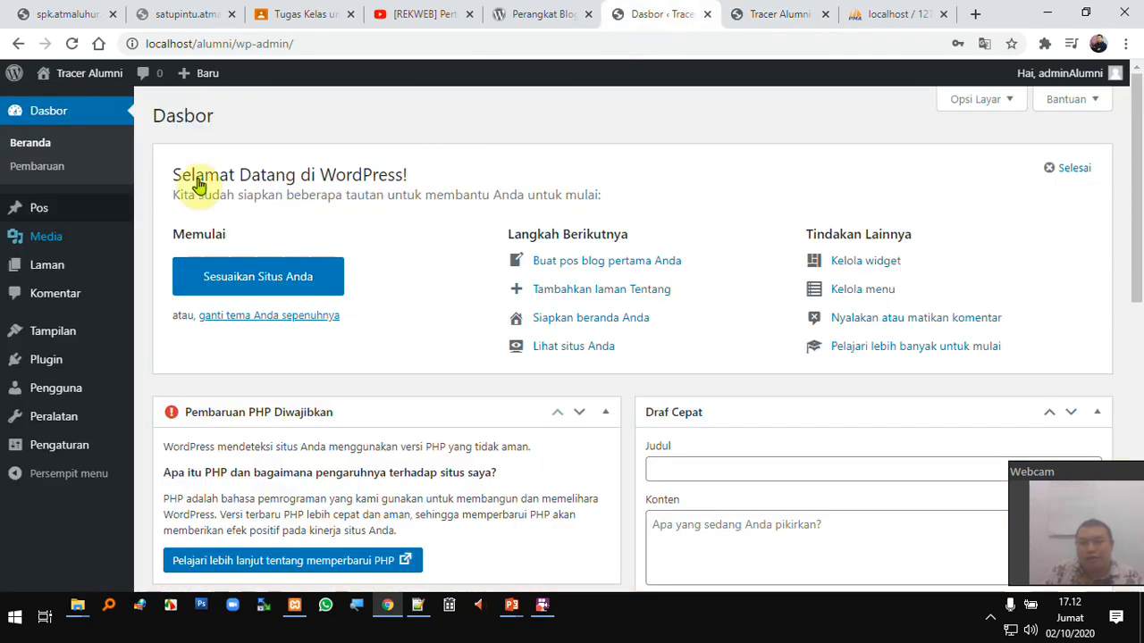
{"action": "left_click", "coordinate": [744, 12]}
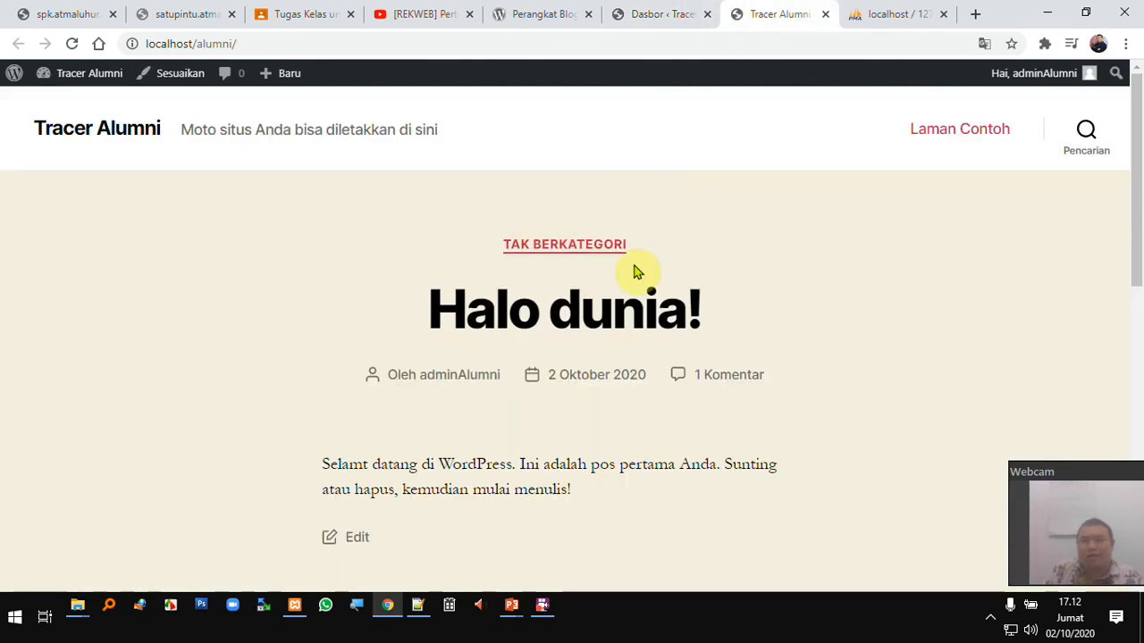
- Bring the PowerPoint lecture deck forward and go to slide 4, the meeting agenda
{"action": "mouse_move", "coordinate": [520, 586]}
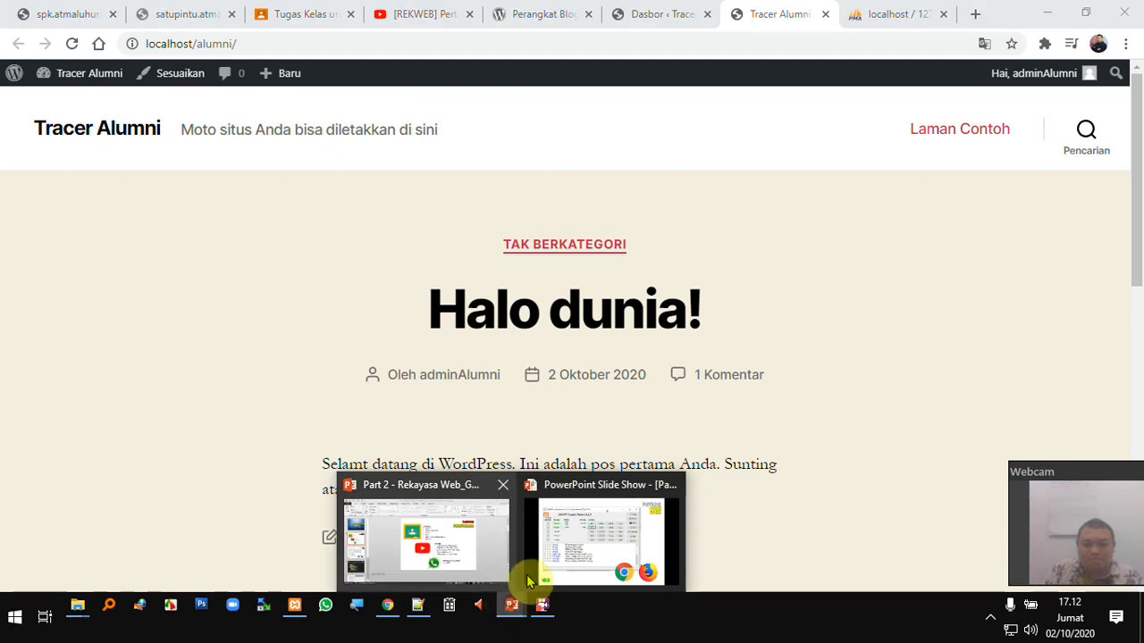
{"action": "left_click", "coordinate": [479, 542]}
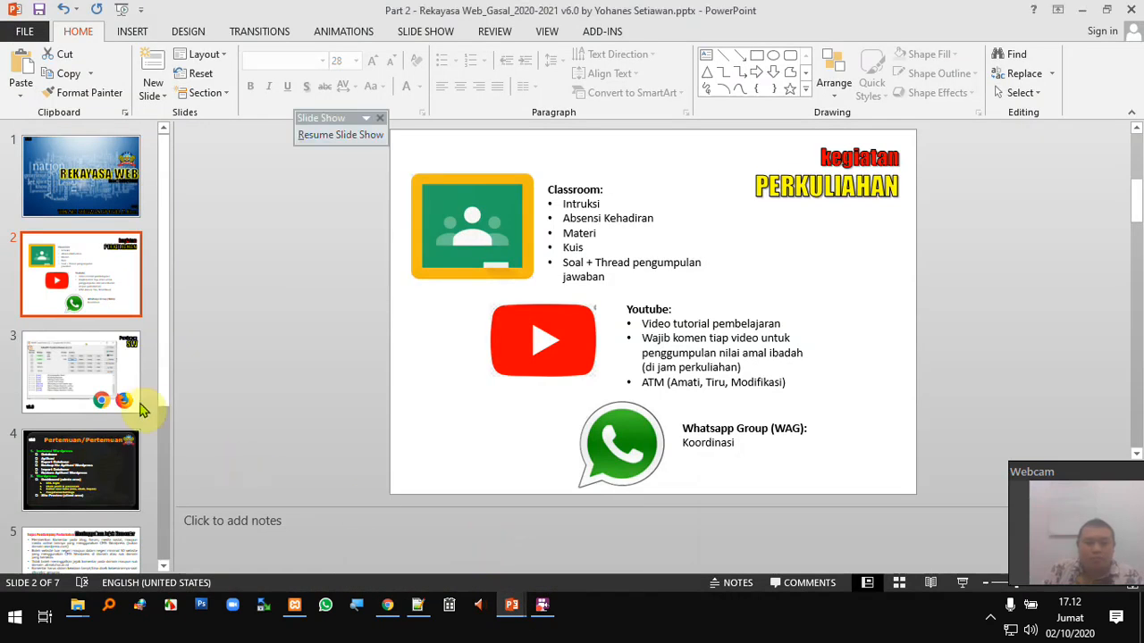
{"action": "left_click", "coordinate": [113, 370]}
{"action": "left_click", "coordinate": [108, 467]}
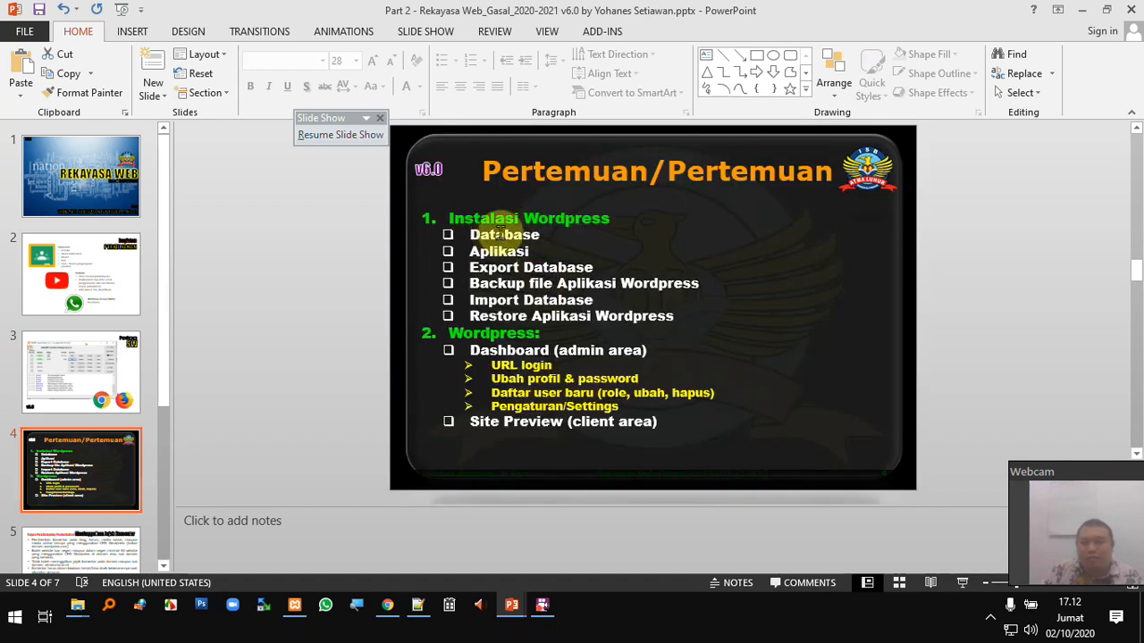
- Highlight the Database, Aplikasi, and Export Database and Backup agenda items
{"action": "double_click", "coordinate": [492, 234]}
{"action": "left_click", "coordinate": [484, 247]}
{"action": "double_click", "coordinate": [485, 251]}
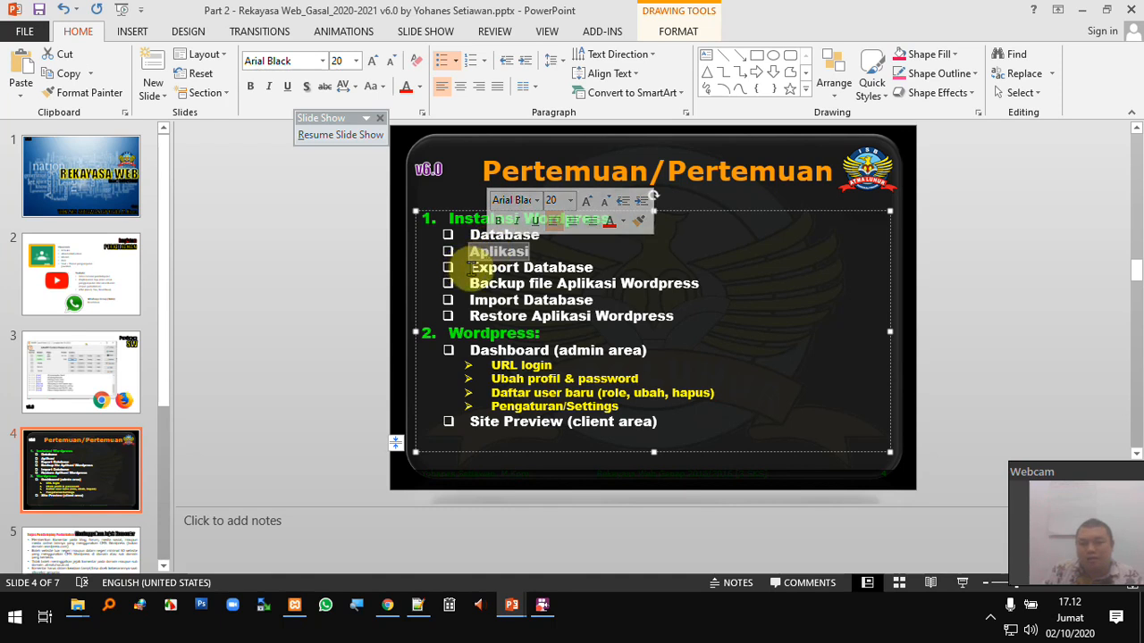
{"action": "left_click_drag", "start_coordinate": [467, 268], "coordinate": [676, 281]}
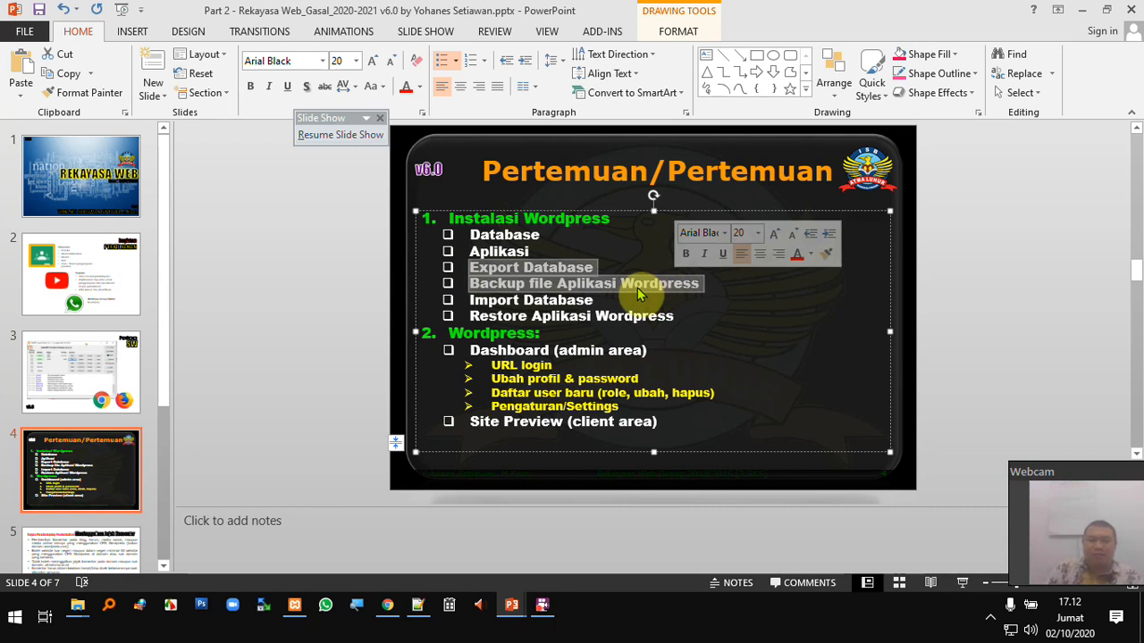